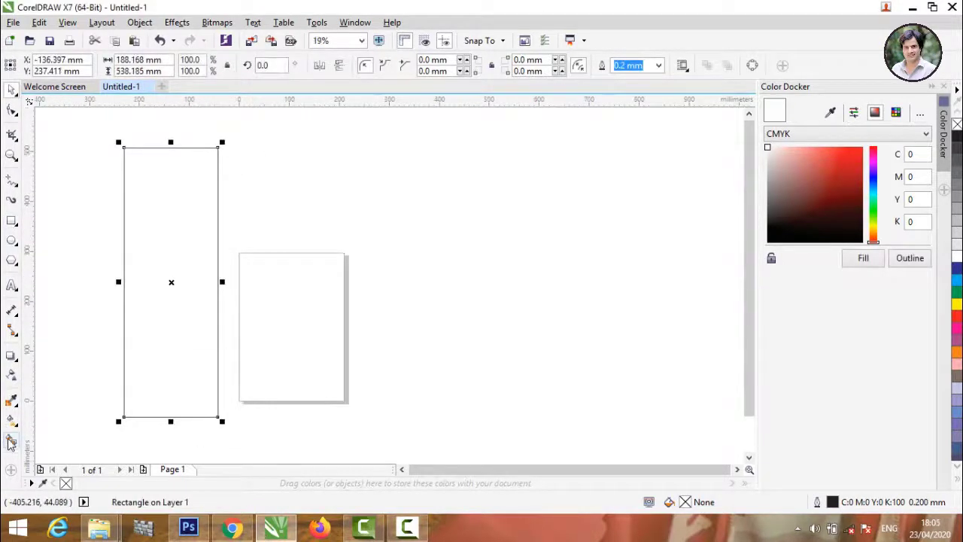
# Smart Fill the tall rectangle with slate blue, and give it a diagonal linear fountain fill fading to white at the lower left
pyautogui.click(10, 442)
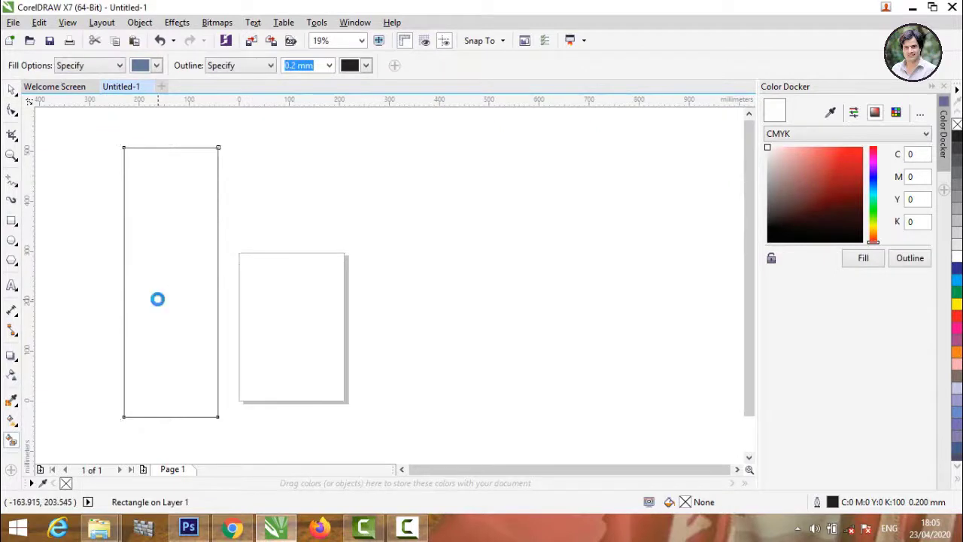
pyautogui.click(157, 299)
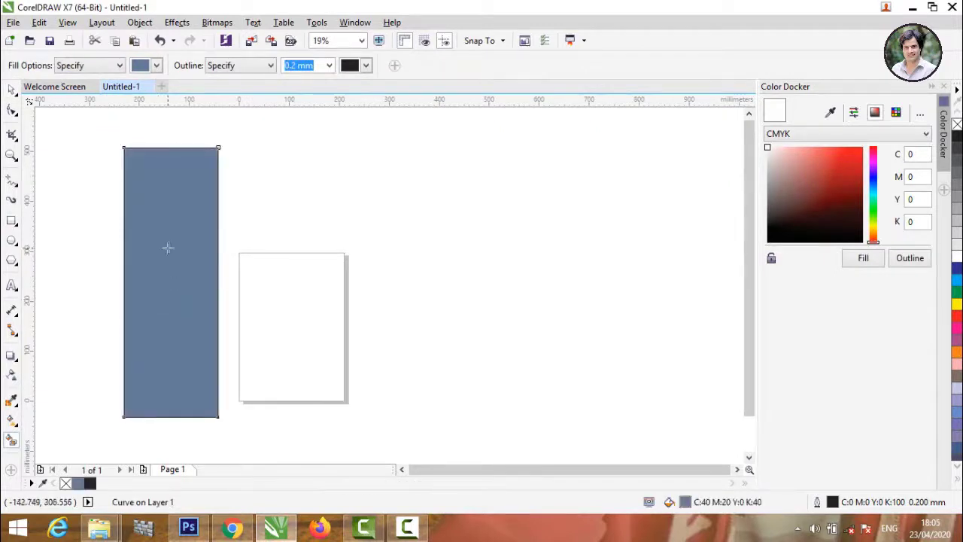
pyautogui.click(11, 91)
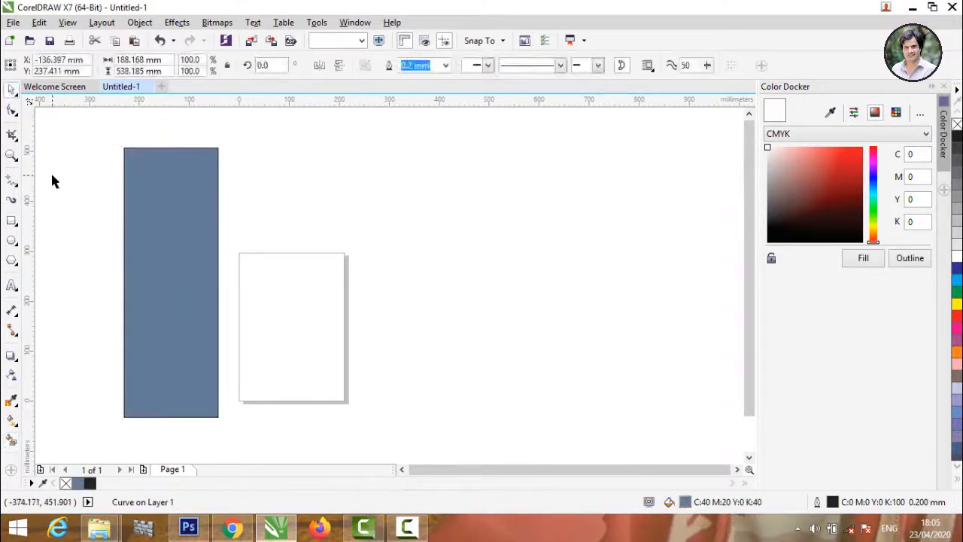
pyautogui.click(11, 422)
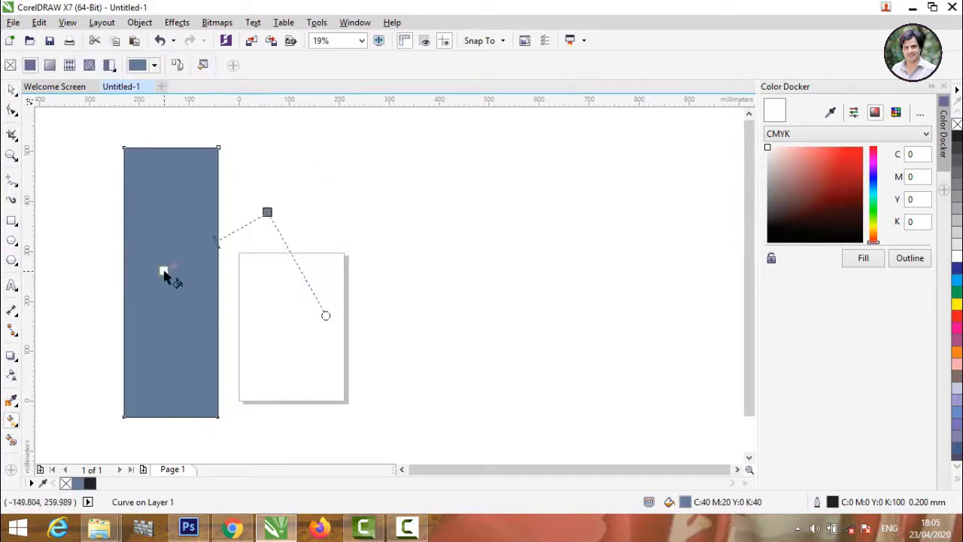
pyautogui.moveTo(164, 273); pyautogui.dragTo(90, 364)
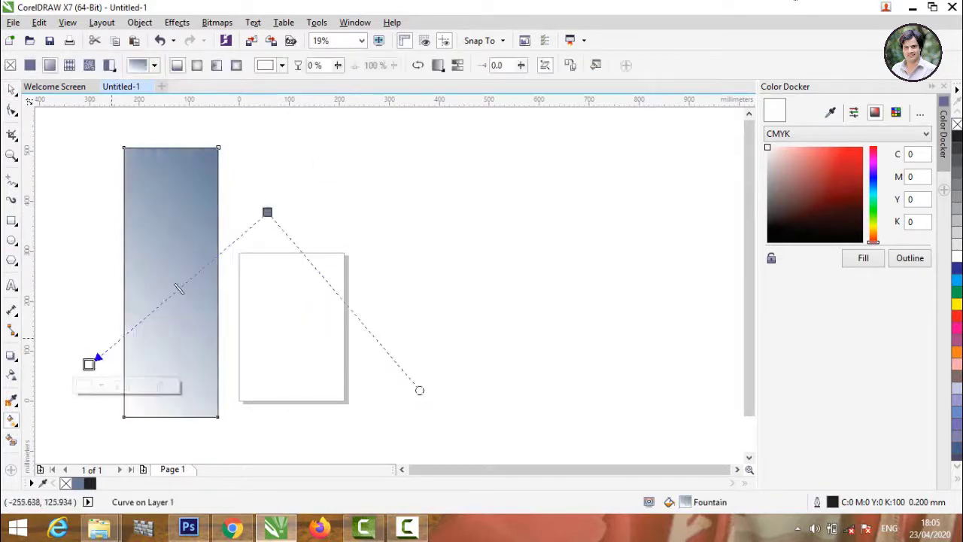
# Bring the purple swatch image cc (1) from the Colour Shades folder into the drawing, above and beyond the page's right edge
pyautogui.click(915, 6)
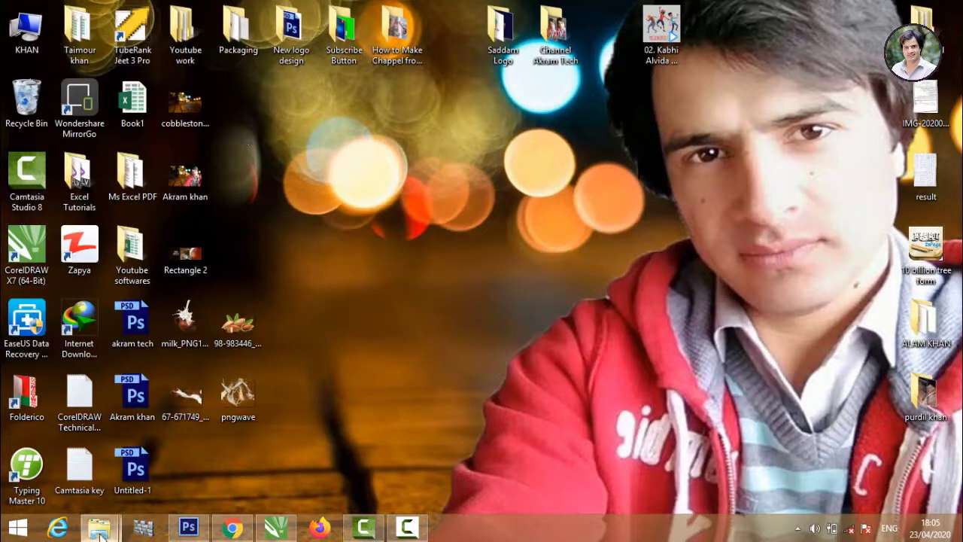
pyautogui.moveTo(98, 528)
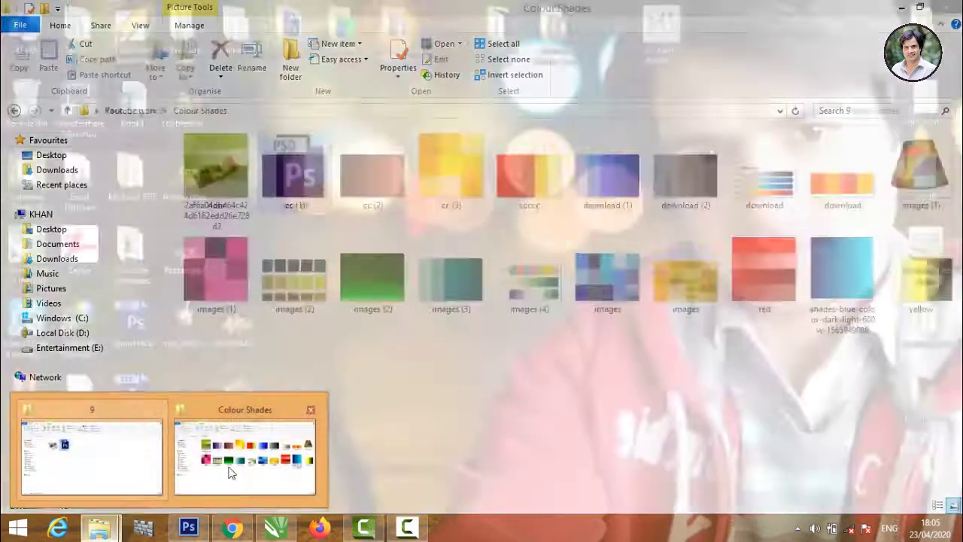
pyautogui.click(231, 472)
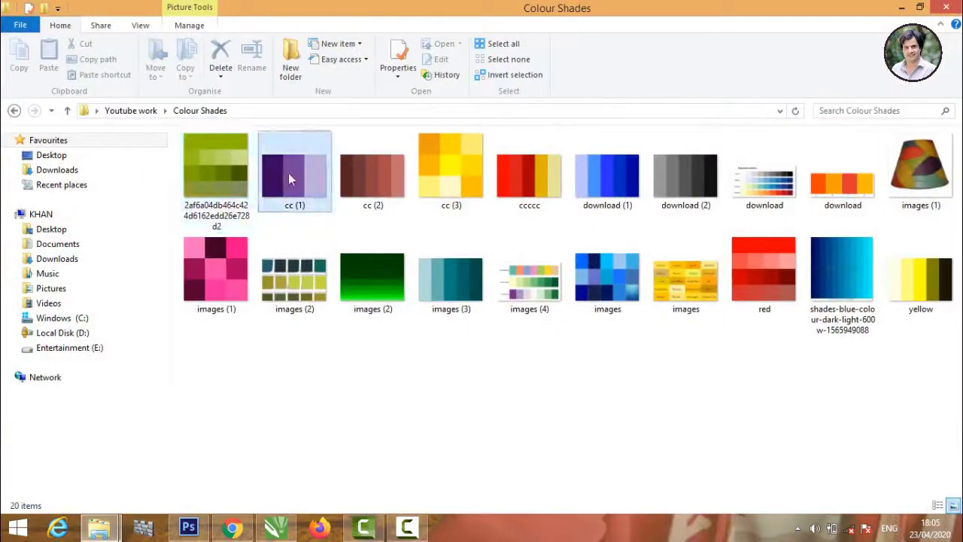
pyautogui.moveTo(288, 173); pyautogui.dragTo(387, 179)
# Recolour the upper-right node of the tall rectangle's fountain fill with the dark purple sampled from the swatch image
pyautogui.click(180, 195)
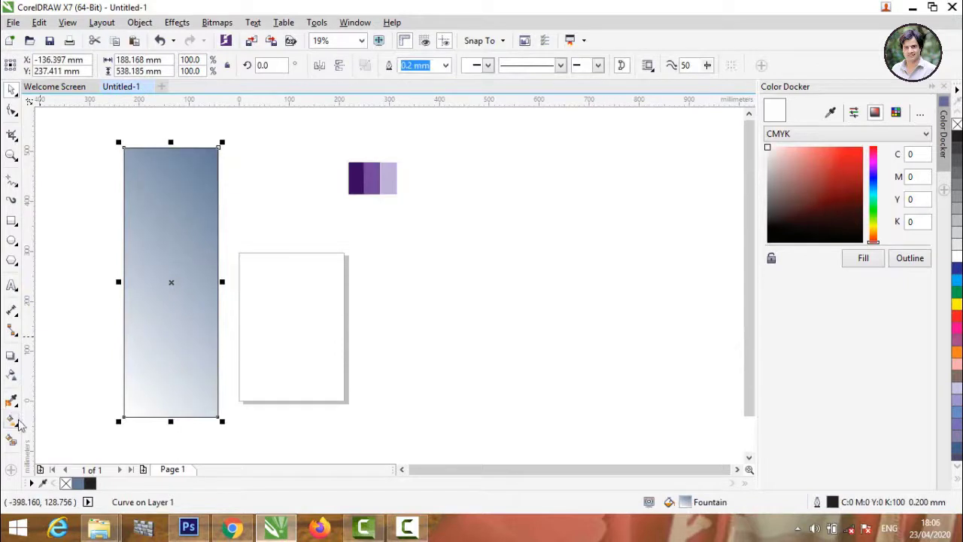
pyautogui.click(16, 423)
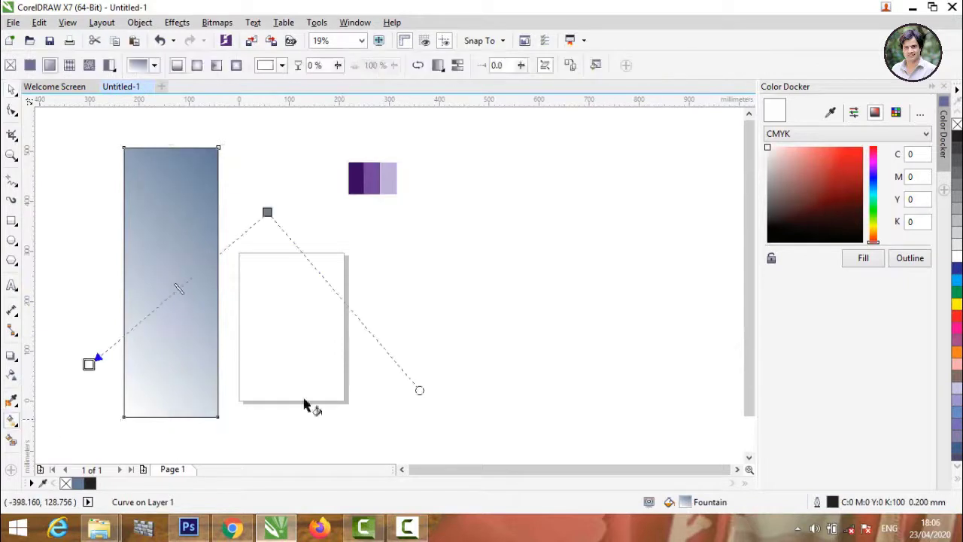
pyautogui.click(267, 211)
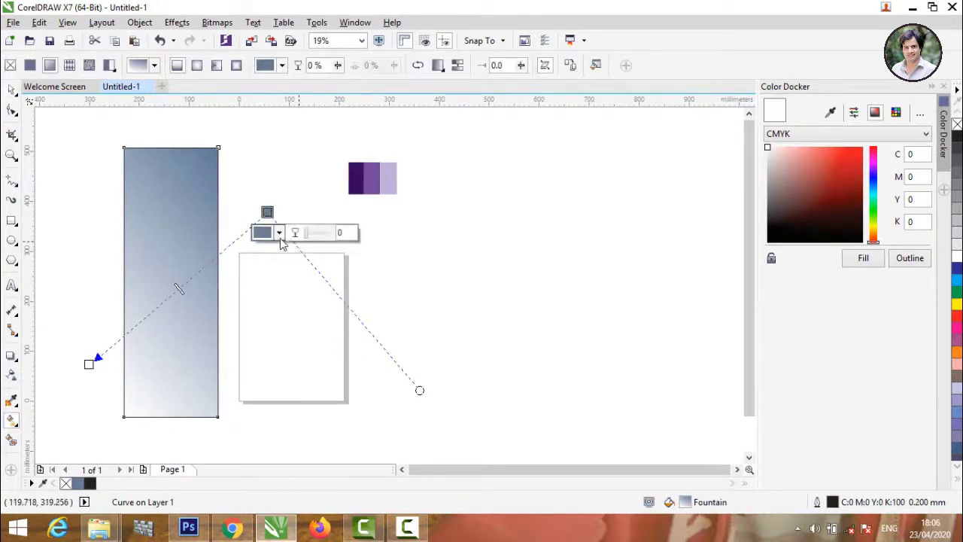
pyautogui.click(279, 234)
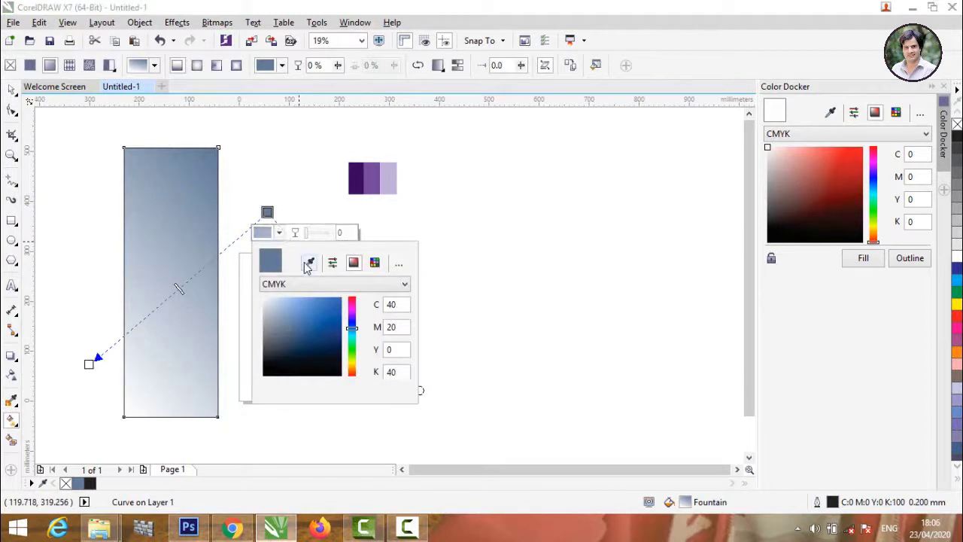
pyautogui.click(309, 264)
pyautogui.click(354, 177)
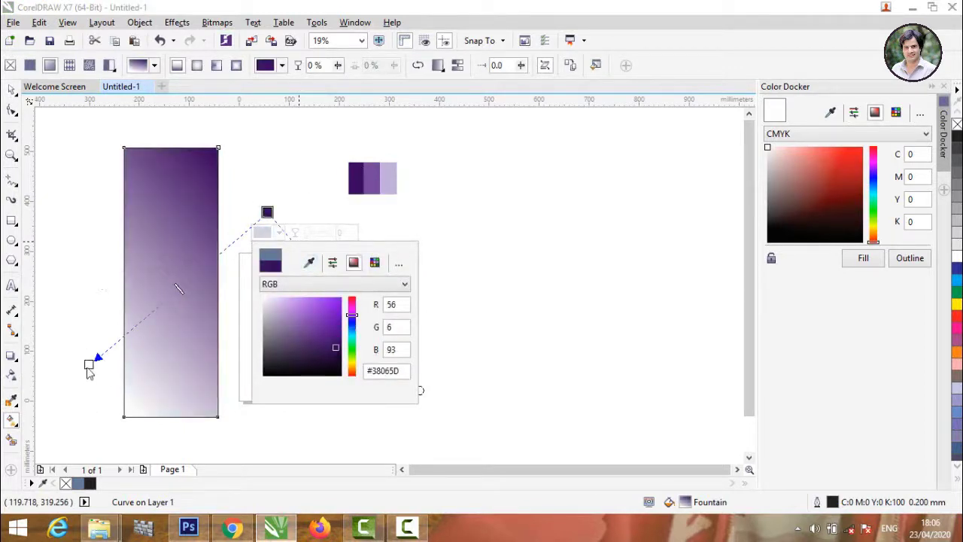
# Recolour the white end node of the fountain fill with the light purple sampled from the swatch image, and deselect the rectangle
pyautogui.click(89, 364)
pyautogui.click(88, 364)
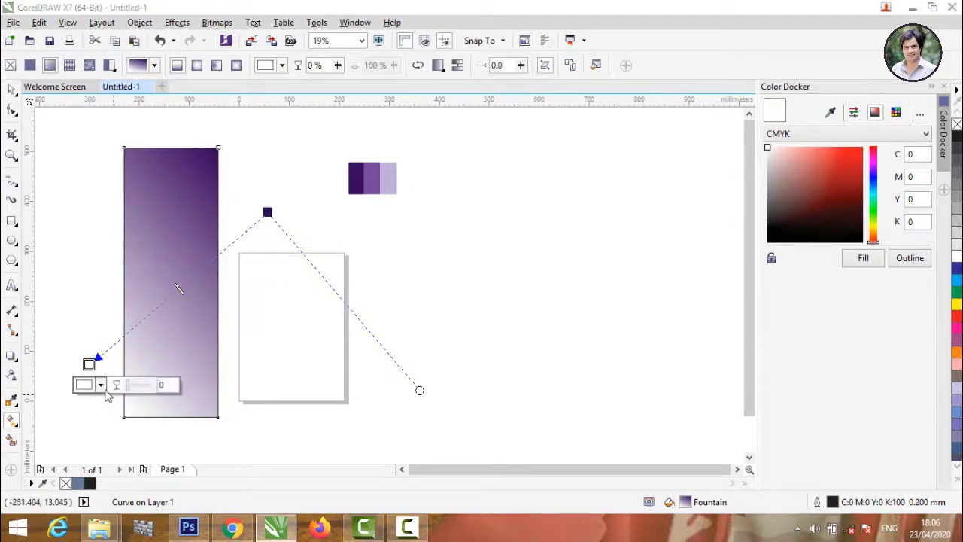
pyautogui.click(100, 385)
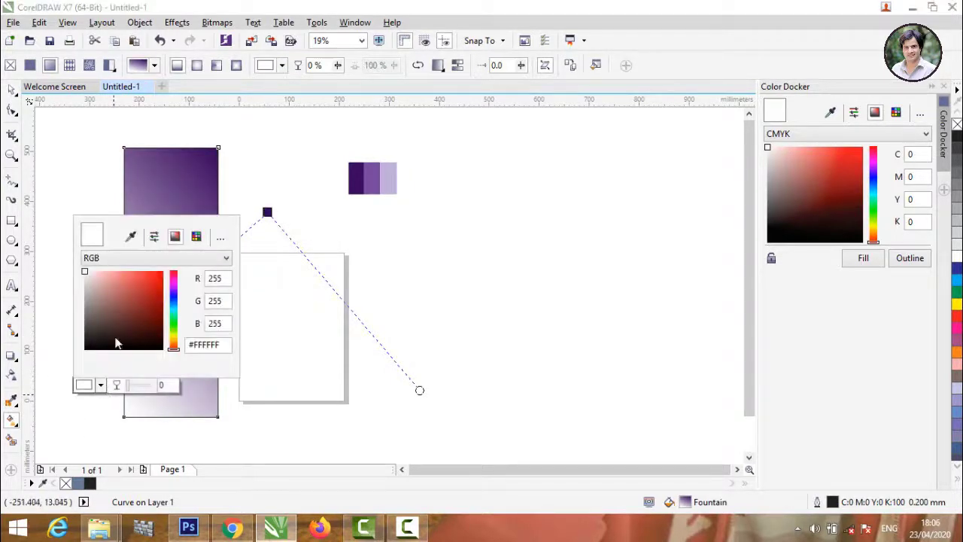
pyautogui.click(130, 238)
pyautogui.click(392, 179)
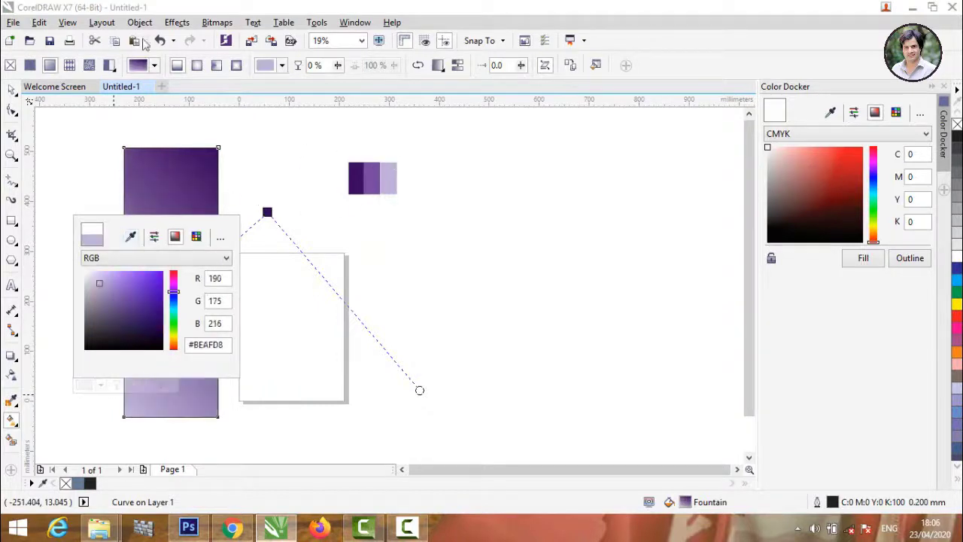
pyautogui.click(8, 88)
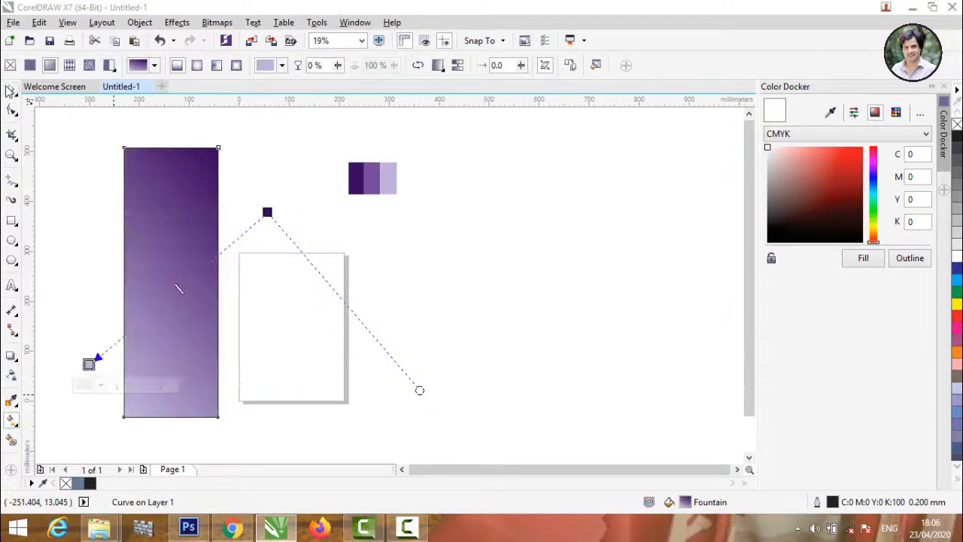
pyautogui.click(70, 140)
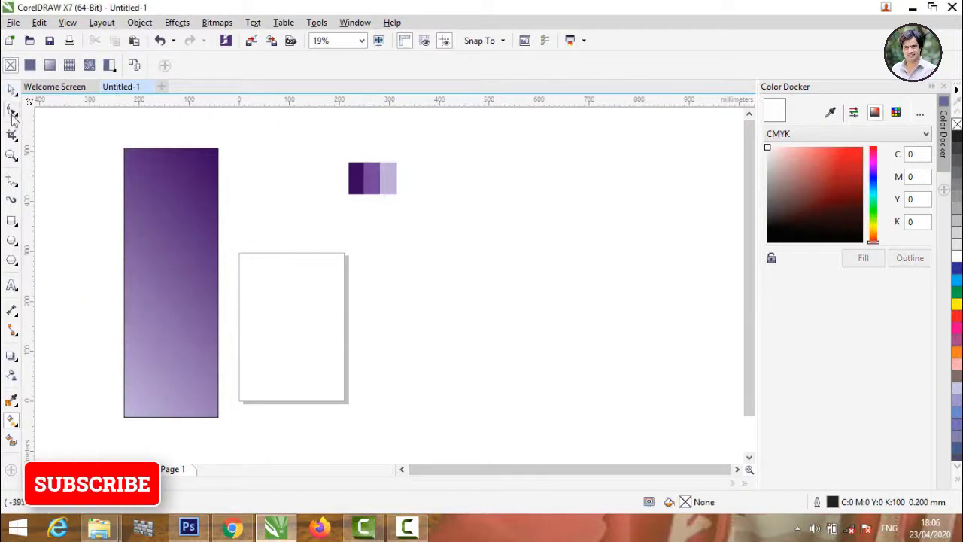
# Change the tall rectangle's fill to an elliptical fountain fill and reposition its outer dark purple node to the upper right
pyautogui.click(139, 258)
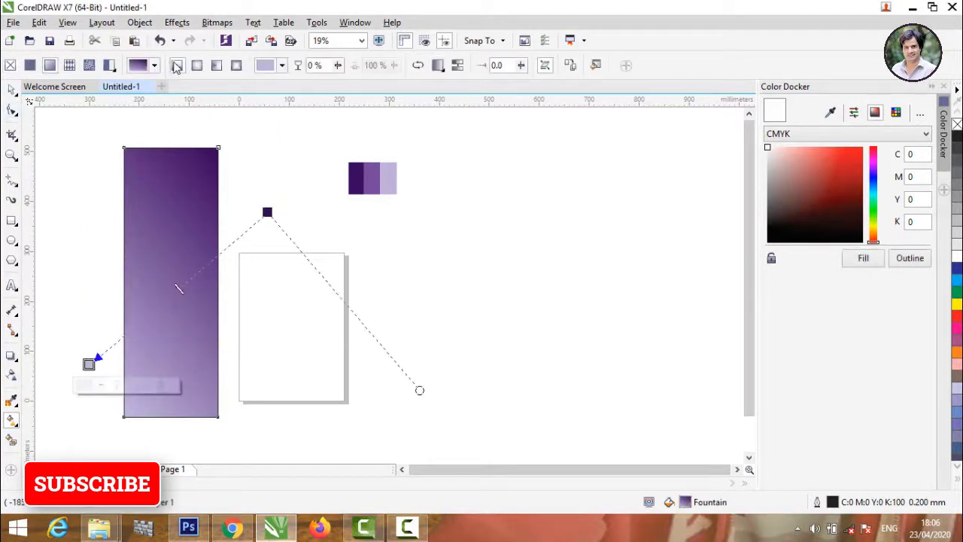
pyautogui.click(196, 65)
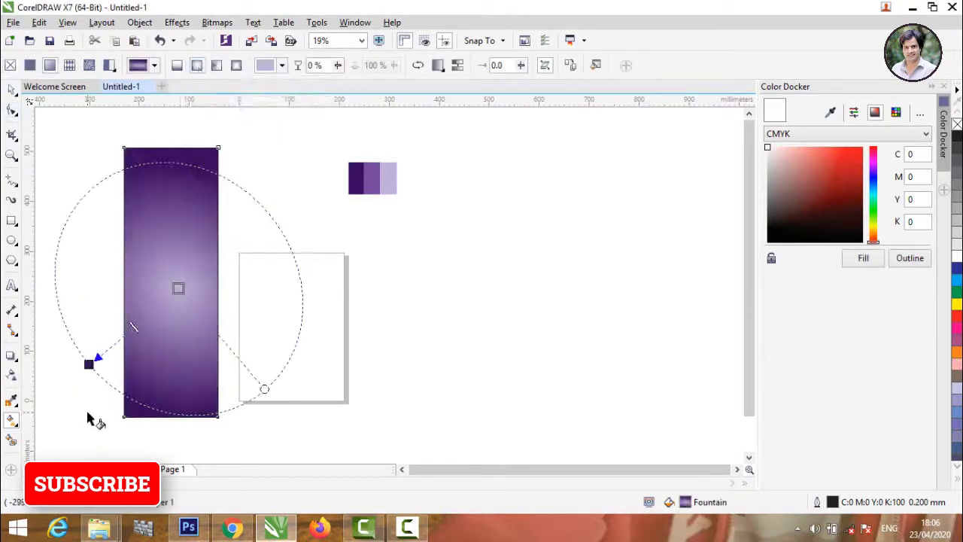
pyautogui.moveTo(89, 366); pyautogui.dragTo(289, 210)
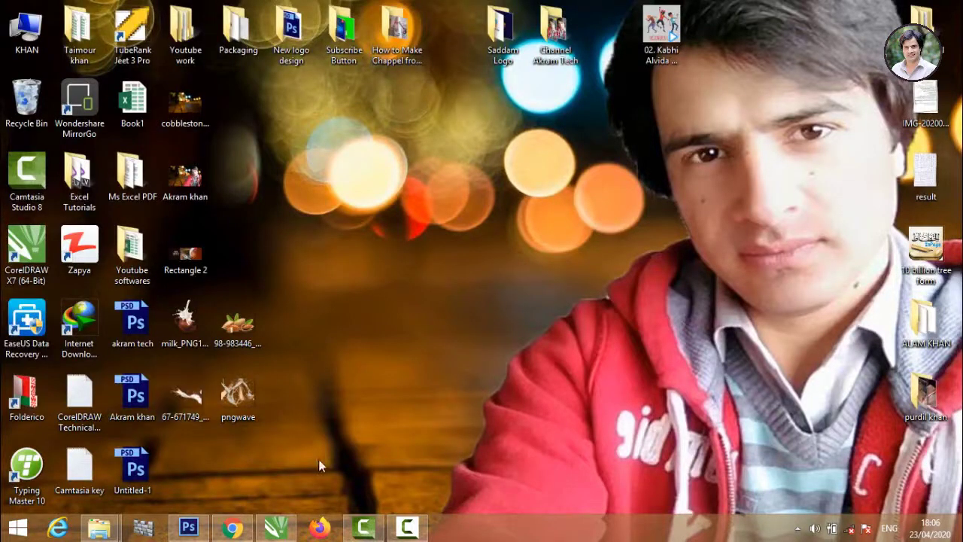
# Examine the four milk, almond and splash PNG files on the desktop and the Google image results for "almond png"
pyautogui.moveTo(319, 459); pyautogui.dragTo(183, 316)
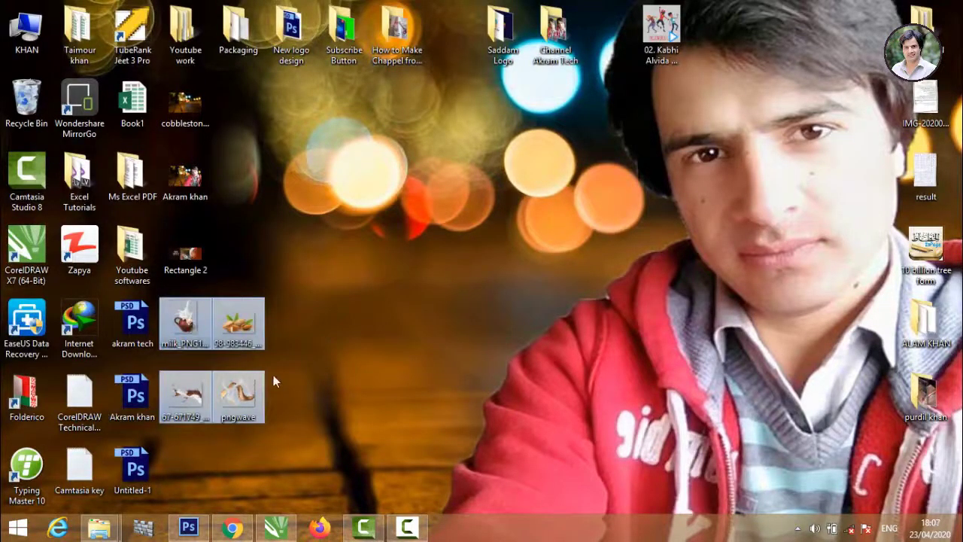
pyautogui.click(344, 383)
pyautogui.click(231, 526)
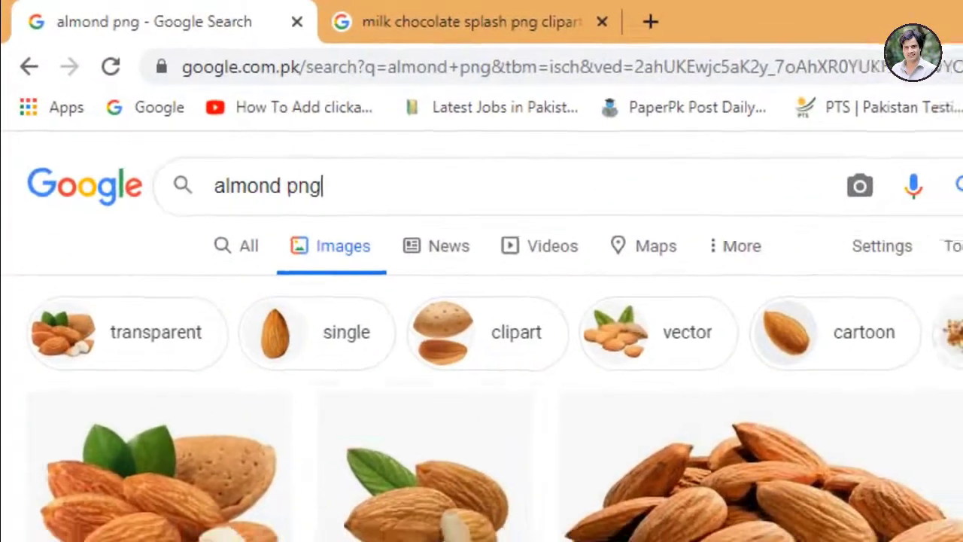
pyautogui.scroll(-8, 321, 435)
pyautogui.scroll(8, 318, 414)
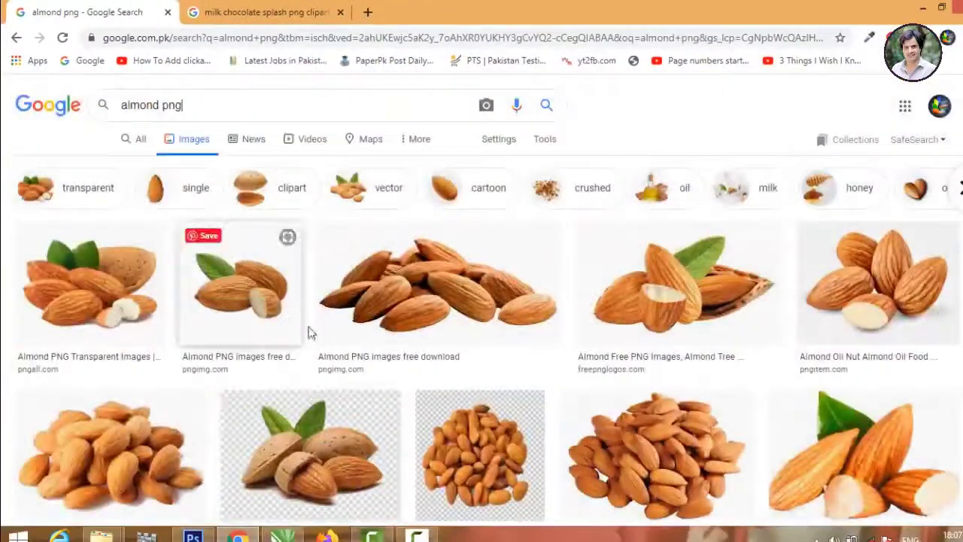
# Examine the Google image results for "milk chocolate splash png clipart images" and preview the Milk And Chocolate Splash picture
pyautogui.click(264, 12)
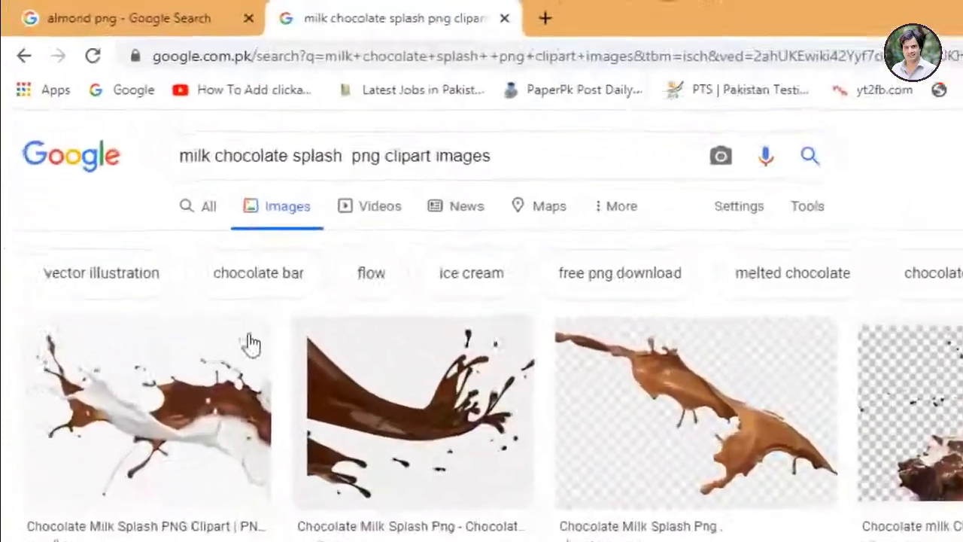
pyautogui.scroll(-3, 178, 243)
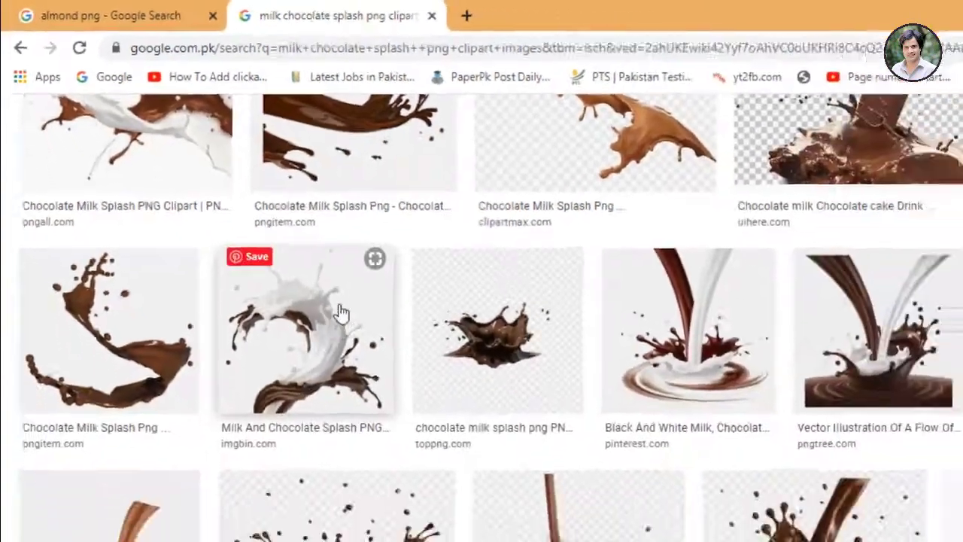
pyautogui.click(338, 311)
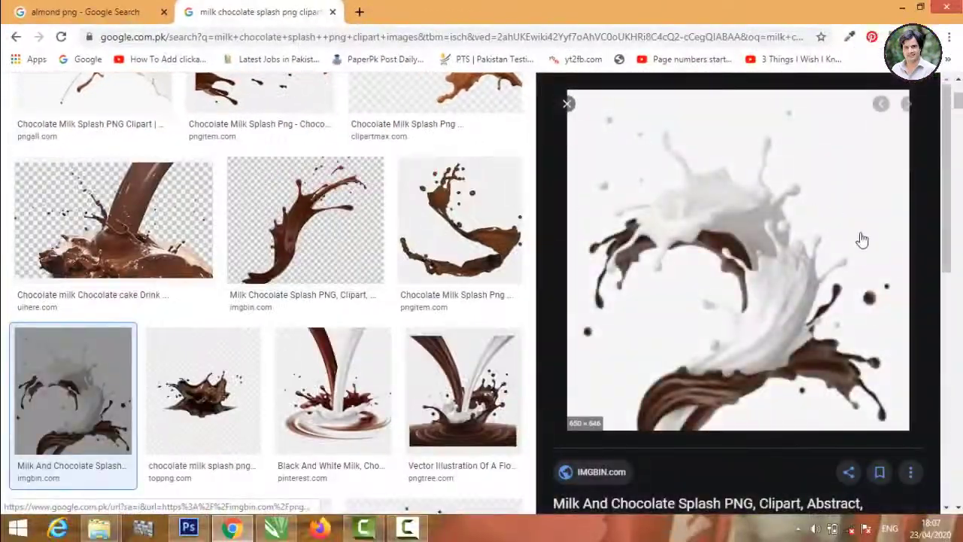
pyautogui.scroll(-2, 860, 301)
pyautogui.scroll(2, 861, 357)
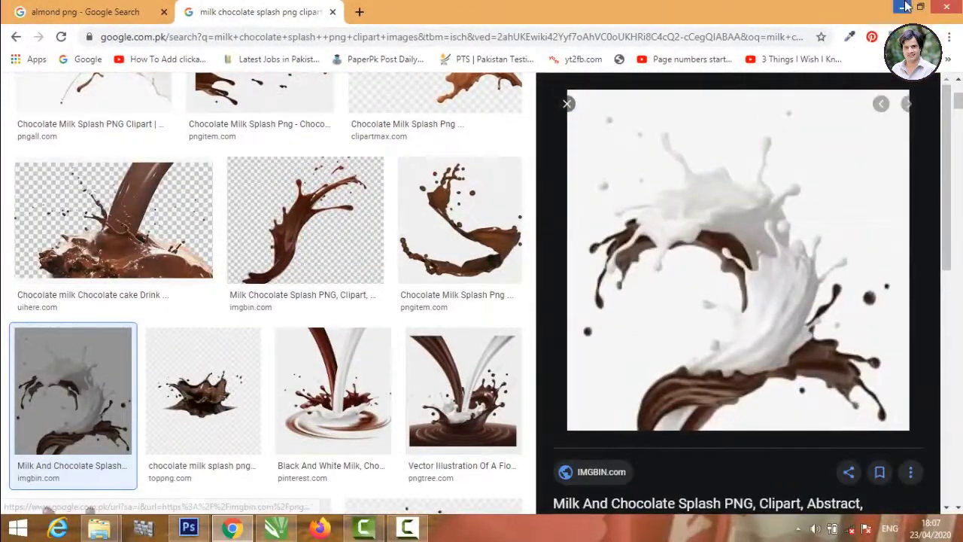
pyautogui.scroll(3, 258, 91)
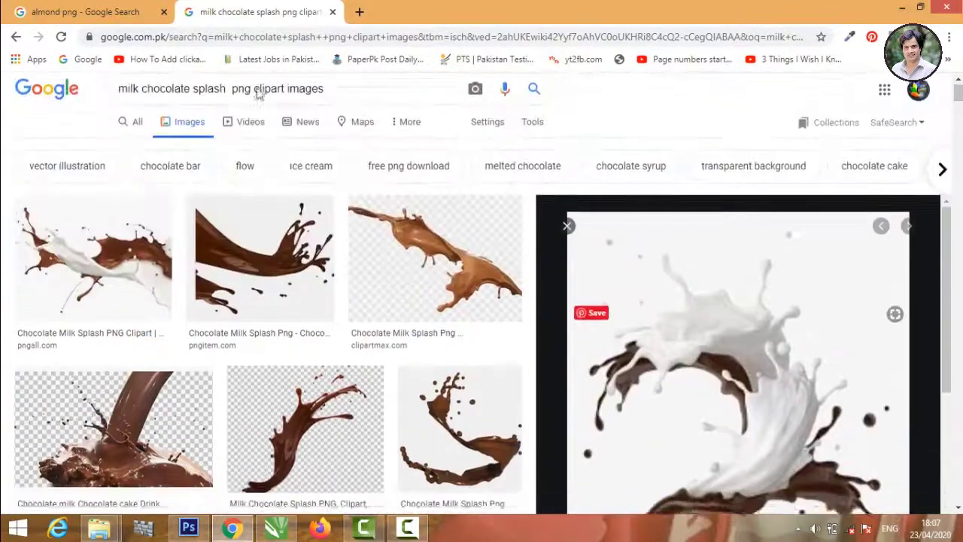
pyautogui.moveTo(366, 100); pyautogui.dragTo(115, 103)
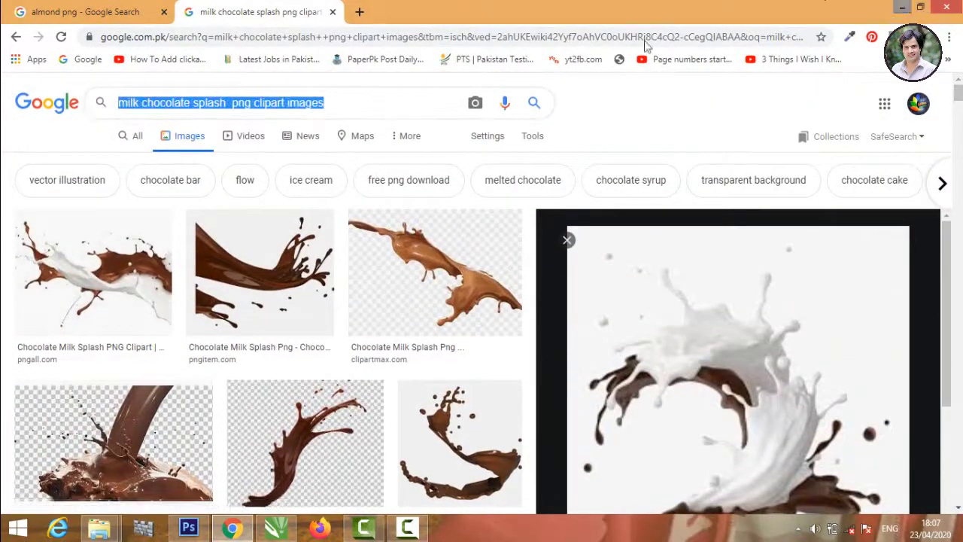
pyautogui.click(364, 106)
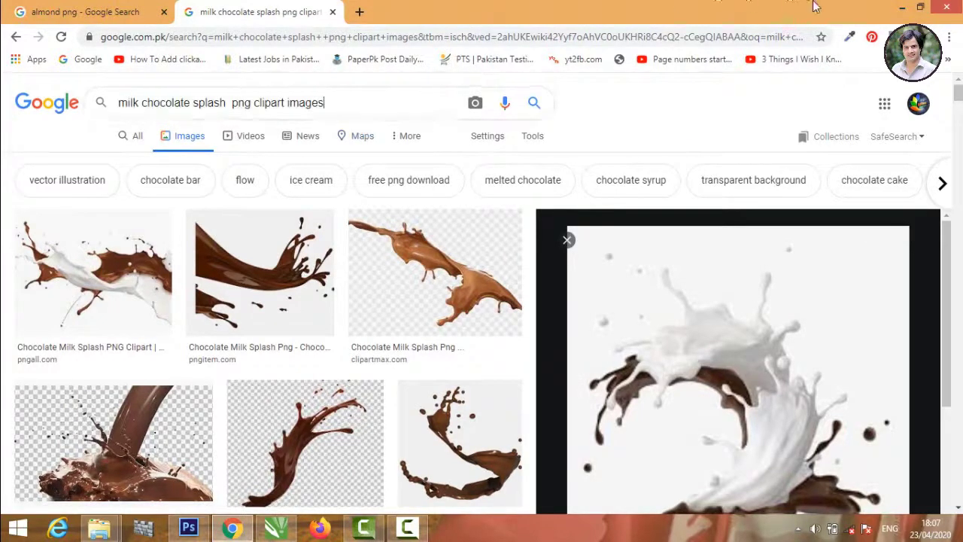
pyautogui.click(906, 7)
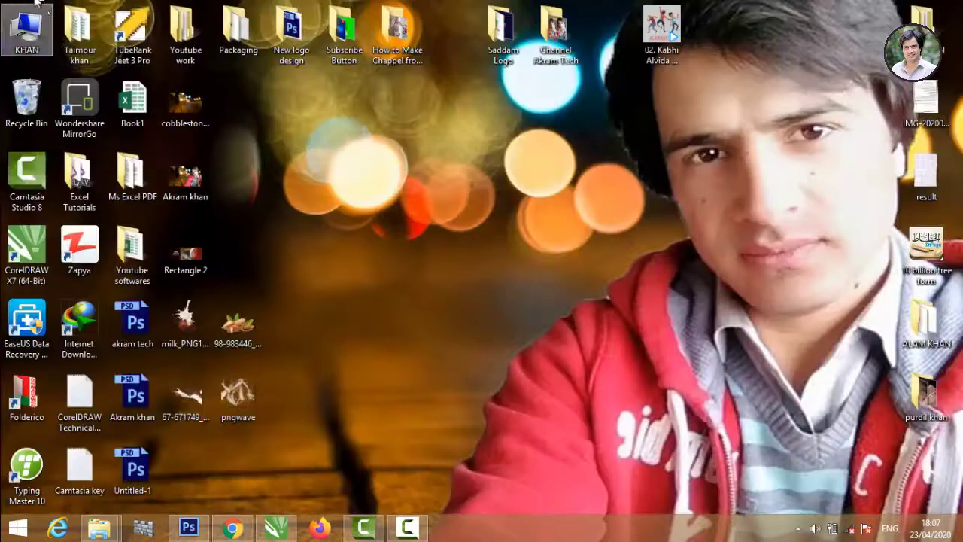
# Bring the four milk, almond and splash PNG images from the desktop into the CorelDRAW drawing
pyautogui.moveTo(221, 402); pyautogui.dragTo(170, 306)
pyautogui.click(275, 527)
pyautogui.moveTo(280, 530); pyautogui.dragTo(441, 401)
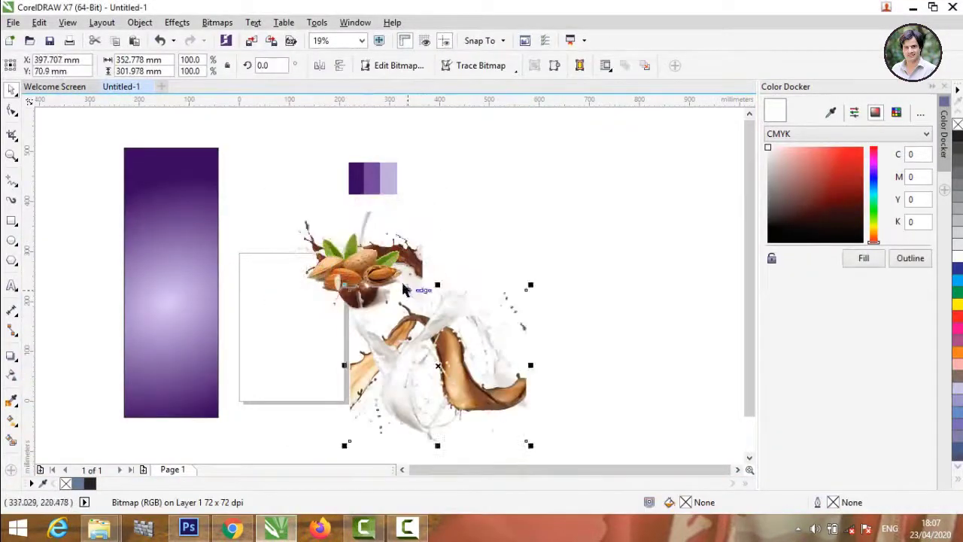
# Spread out the stacked almond and chocolate splash images above the page, and place the milk pot in the middle of the purple rectangle
pyautogui.moveTo(384, 255); pyautogui.dragTo(360, 195)
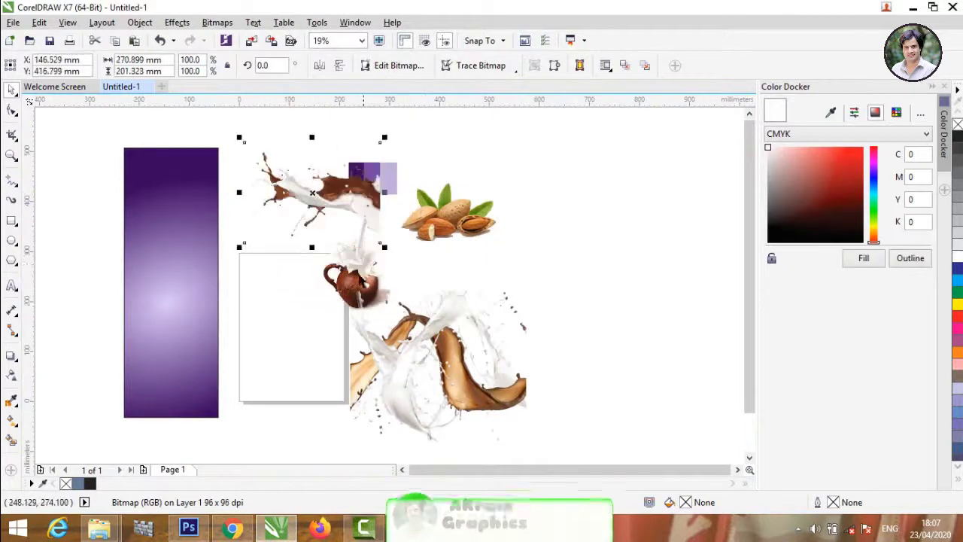
pyautogui.moveTo(359, 274); pyautogui.dragTo(173, 289)
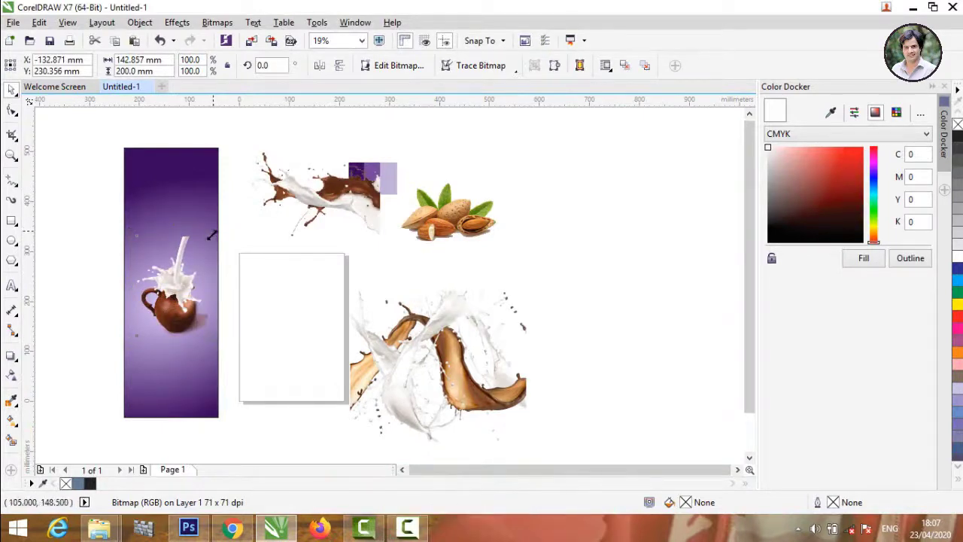
# Scale the milk pot image in the purple gradient rectangle down to about 81 percent
pyautogui.moveTo(212, 235); pyautogui.dragTo(198, 251)
pyautogui.click(299, 267)
pyautogui.scroll(1, 152, 300)
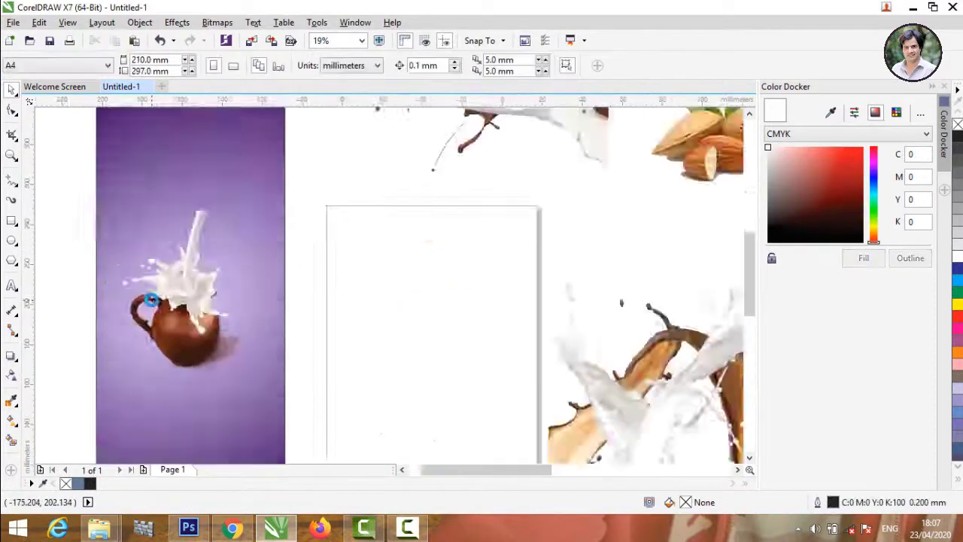
pyautogui.scroll(3, 152, 299)
pyautogui.scroll(-3, 176, 286)
pyautogui.scroll(5, 189, 297)
pyautogui.click(205, 313)
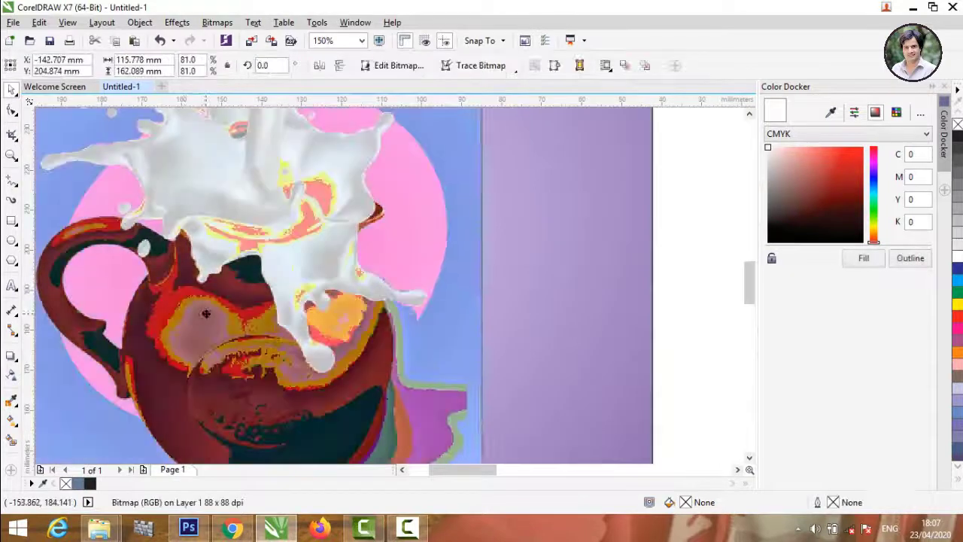
# Add the artistic text "Dairy Milk" above the purple banner and enlarge it to about 65.5 pt
pyautogui.scroll(-3, 205, 313)
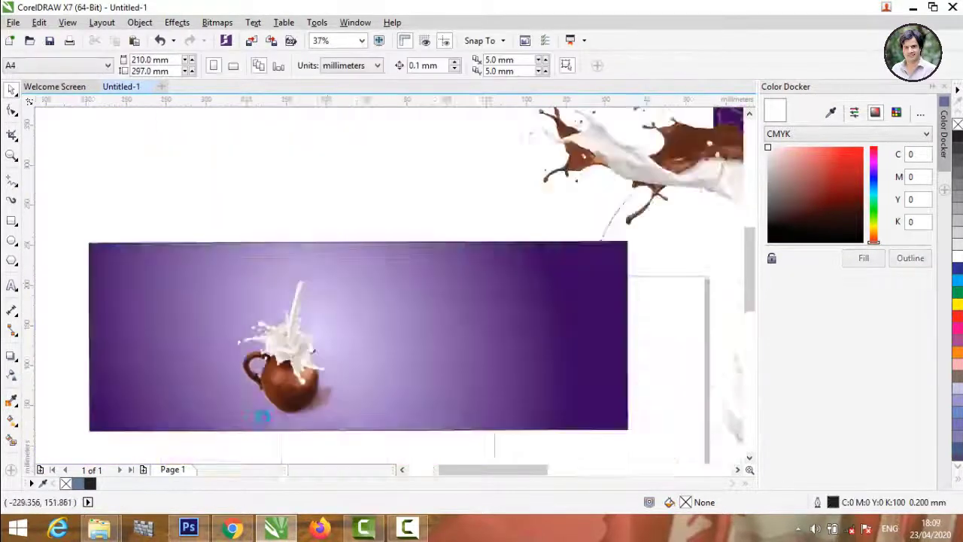
pyautogui.scroll(3, 285, 362)
pyautogui.scroll(-3, 285, 362)
pyautogui.scroll(-2, 284, 362)
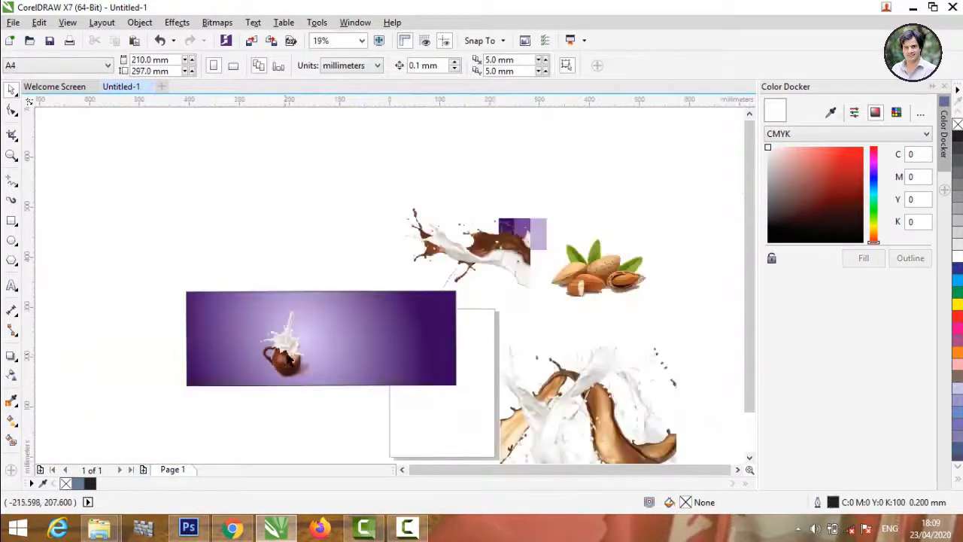
pyautogui.scroll(2, 264, 369)
pyautogui.click(12, 287)
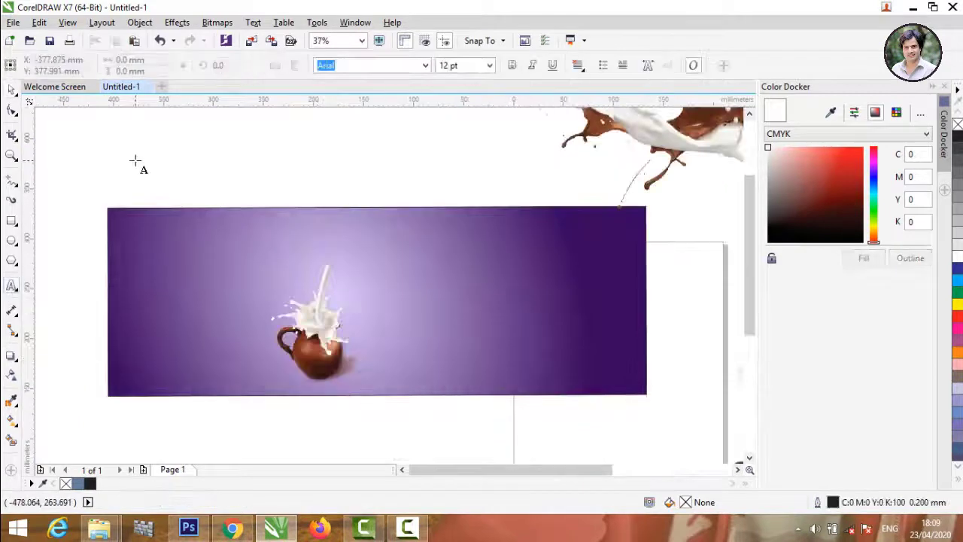
pyautogui.click(135, 159)
pyautogui.write('Dail')
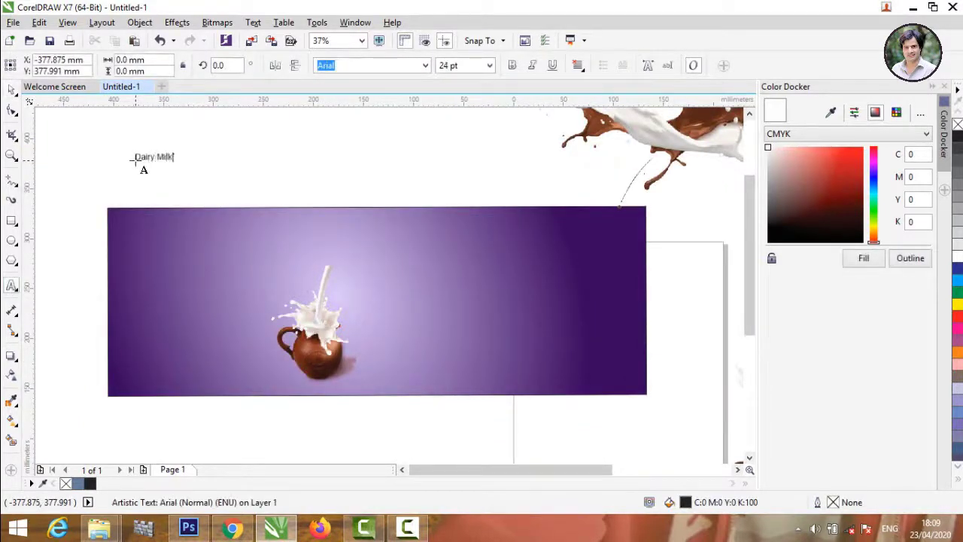
pyautogui.press('Escape')
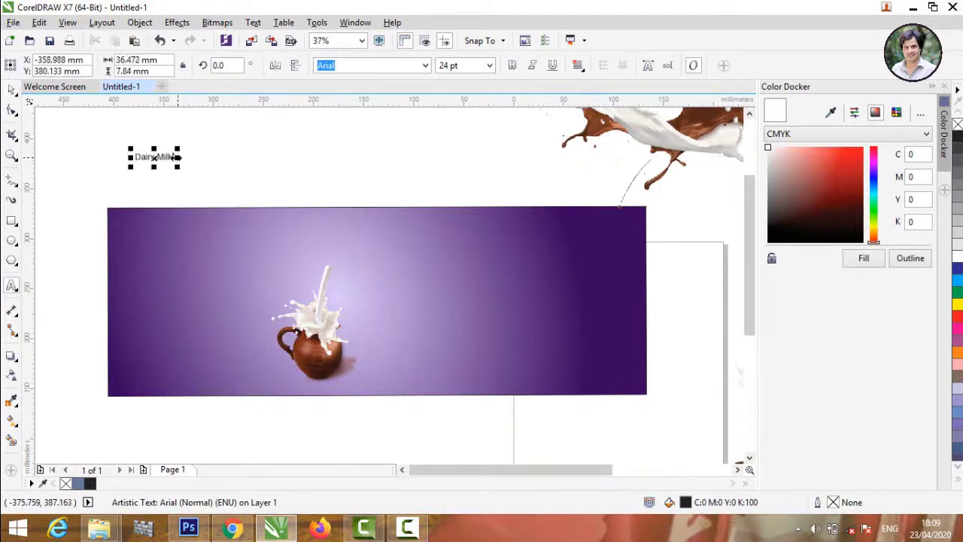
pyautogui.moveTo(180, 172); pyautogui.dragTo(235, 200)
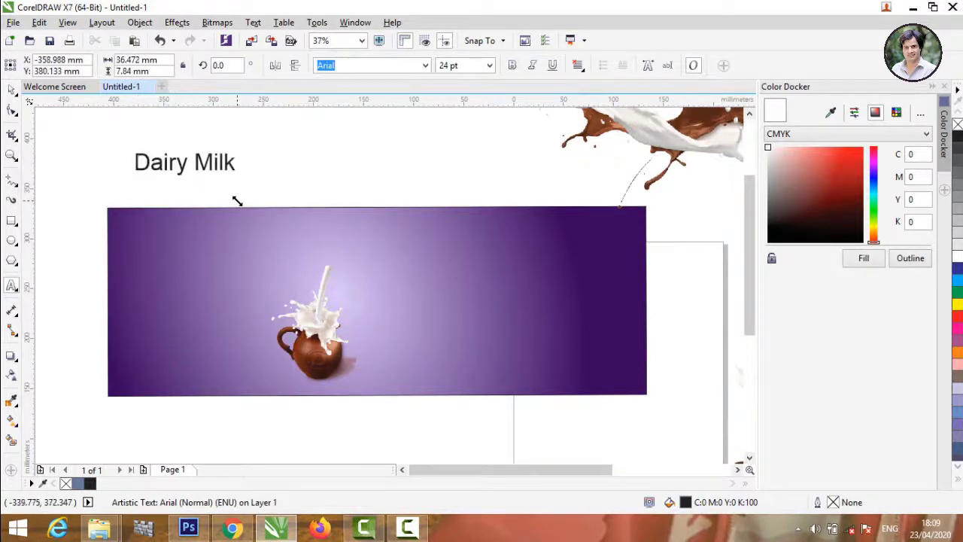
# Set the "Dairy Milk" text in Brush Script Std and fill it with white
pyautogui.moveTo(236, 164); pyautogui.dragTo(133, 166)
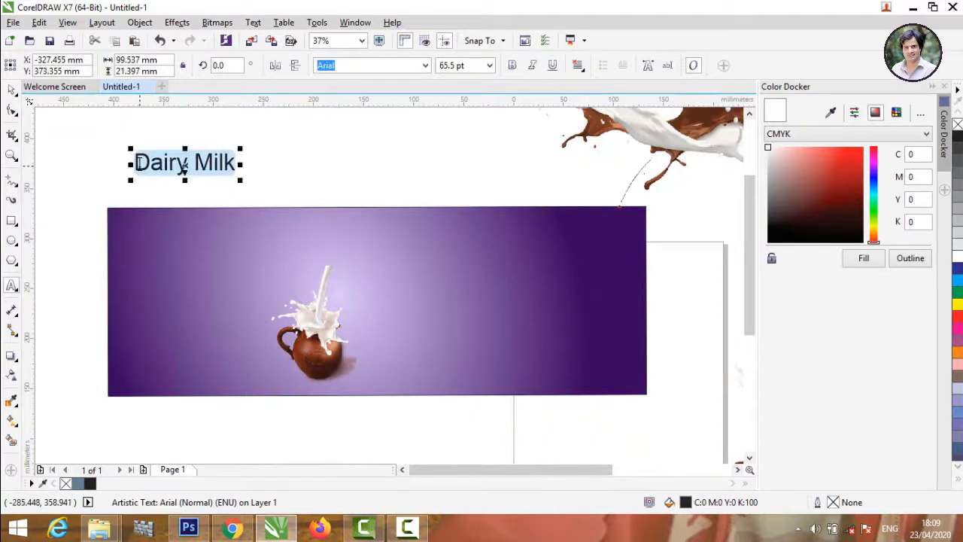
pyautogui.click(426, 66)
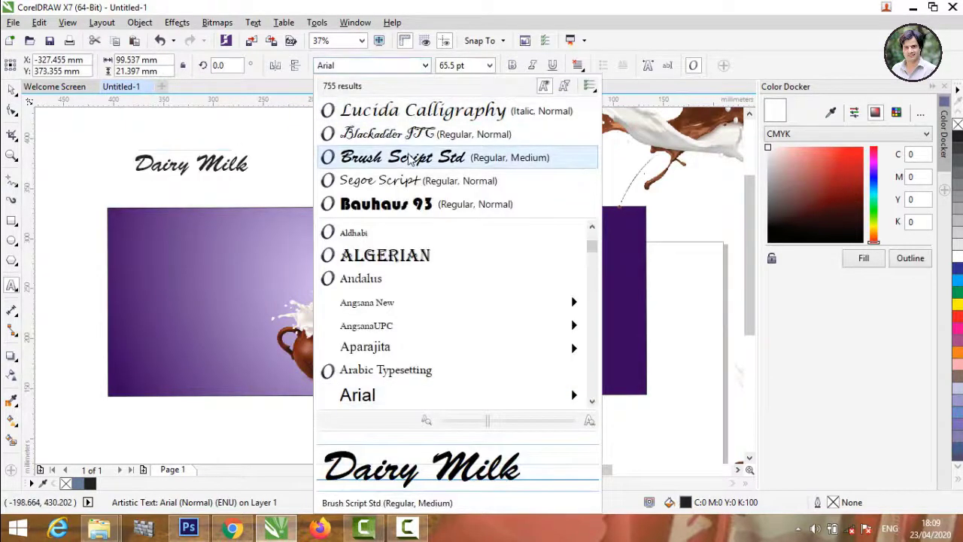
pyautogui.click(410, 160)
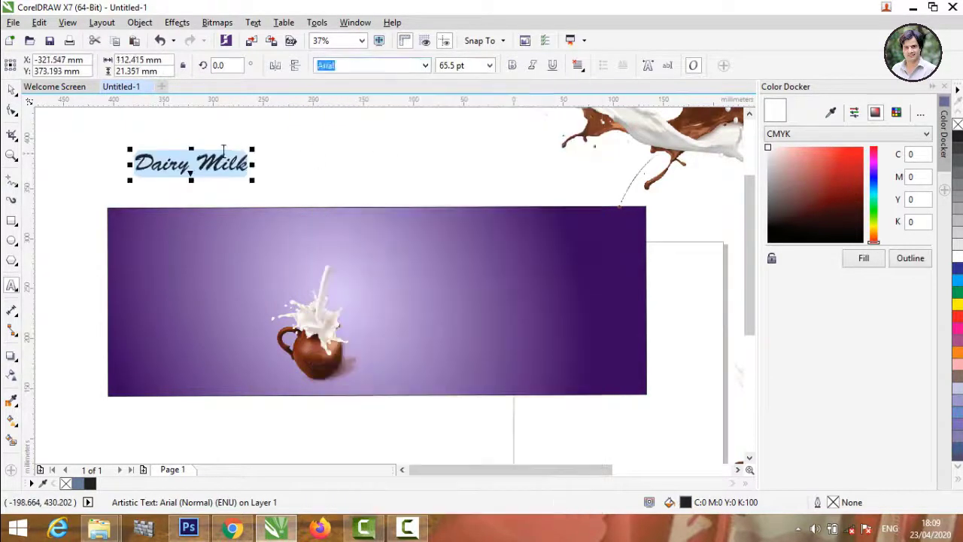
pyautogui.click(13, 90)
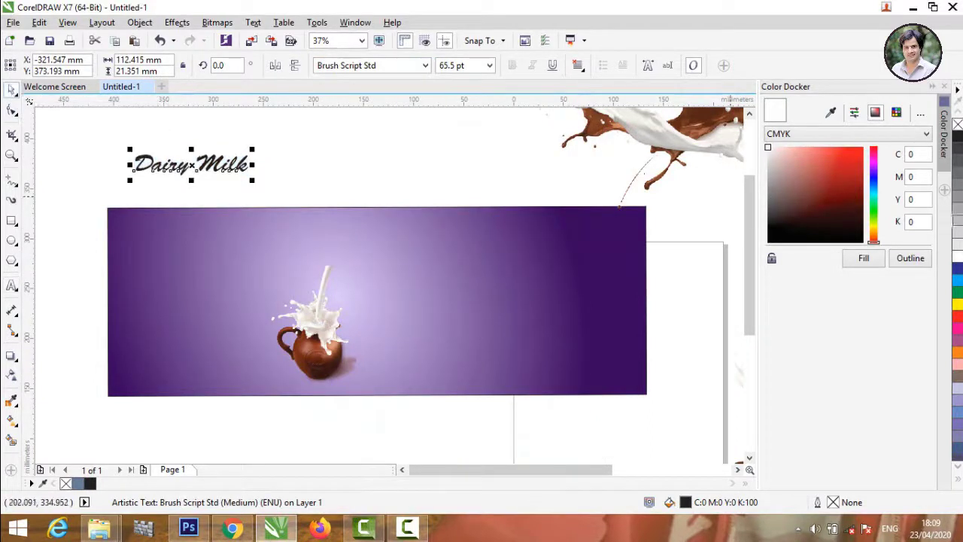
pyautogui.click(957, 256)
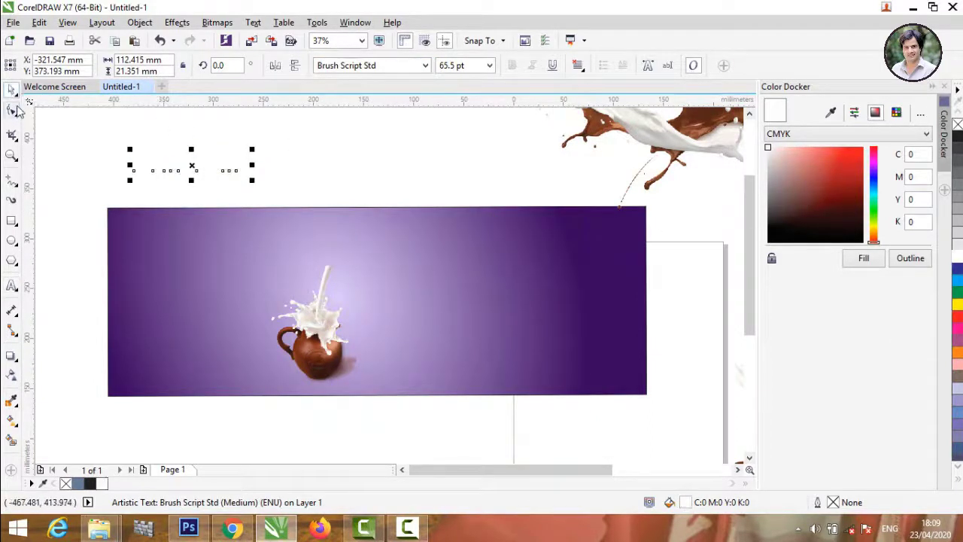
# Place the white "Dairy Milk" text above the milk pot in the purple banner and enlarge it to about 82.7 pt
pyautogui.click(94, 152)
pyautogui.click(159, 168)
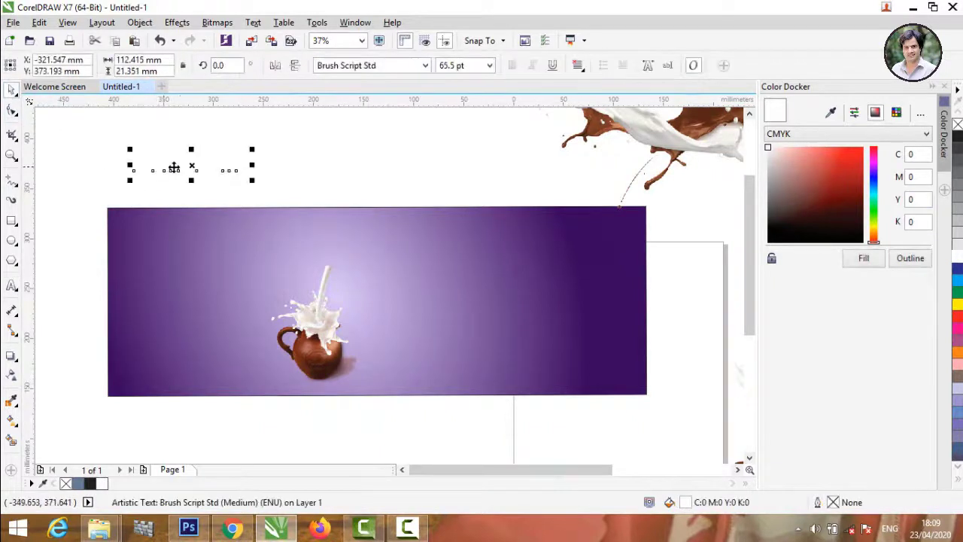
pyautogui.moveTo(180, 166); pyautogui.dragTo(325, 269)
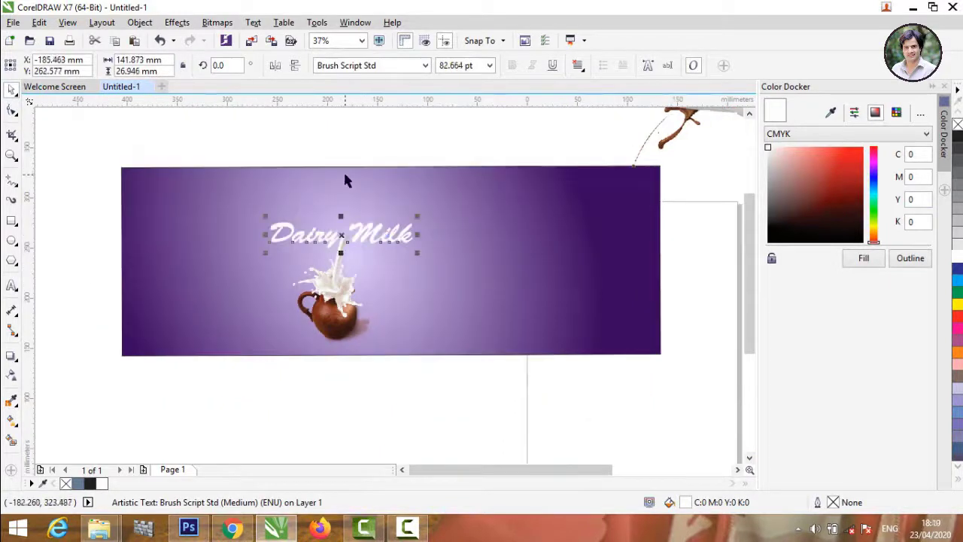
pyautogui.click(342, 146)
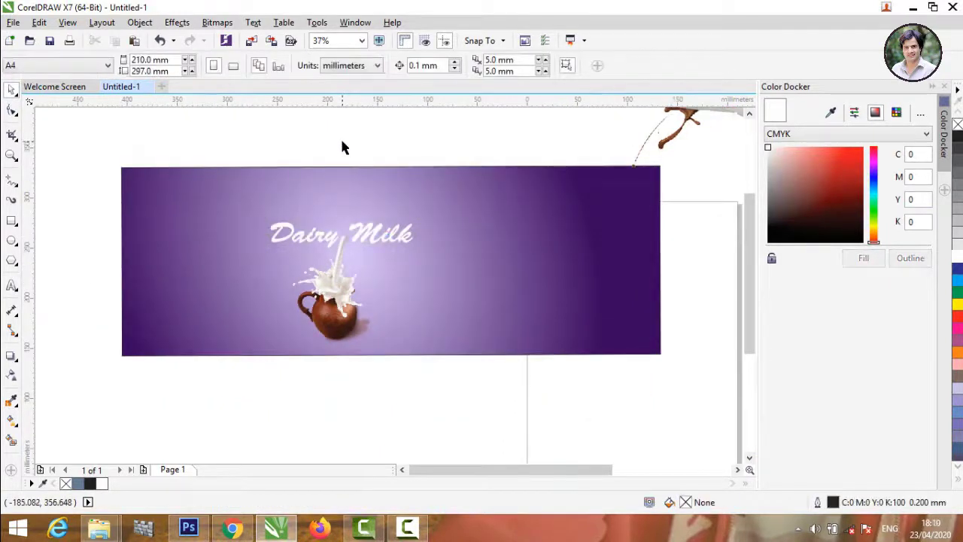
# Shift the almond image slightly and move the milk-and-chocolate splash onto the right end of the purple banner
pyautogui.scroll(-1, 235, 339)
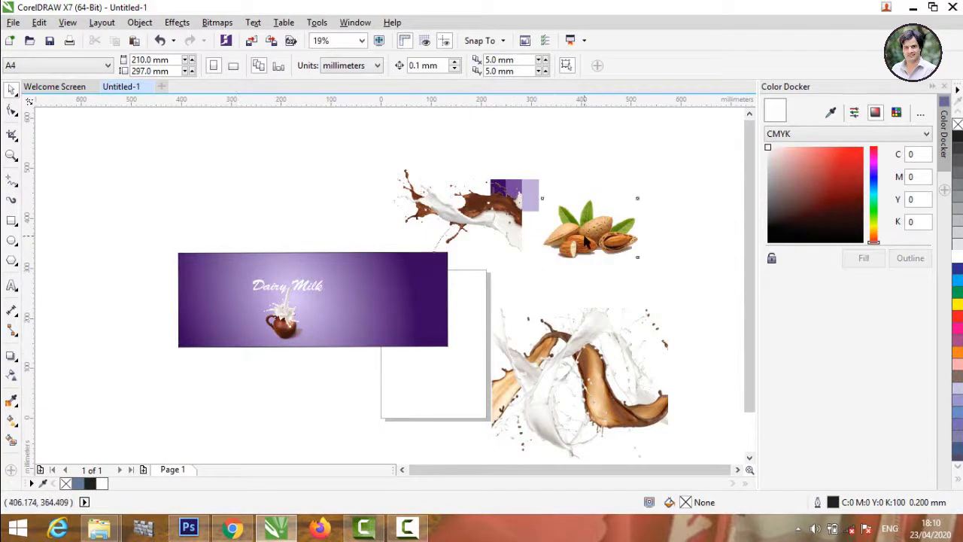
pyautogui.moveTo(587, 239); pyautogui.dragTo(580, 220)
pyautogui.click(475, 217)
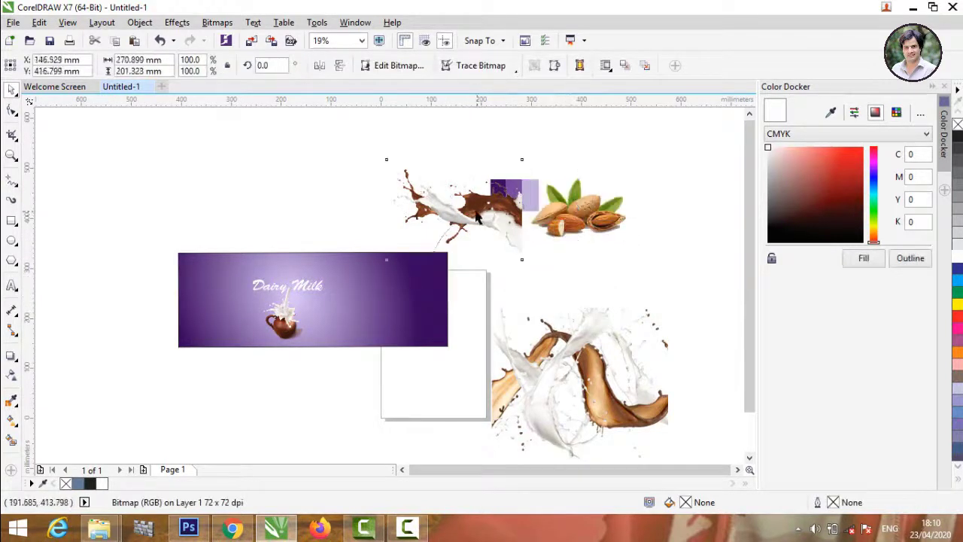
pyautogui.moveTo(476, 216); pyautogui.dragTo(402, 305)
pyautogui.click(399, 389)
pyautogui.click(399, 303)
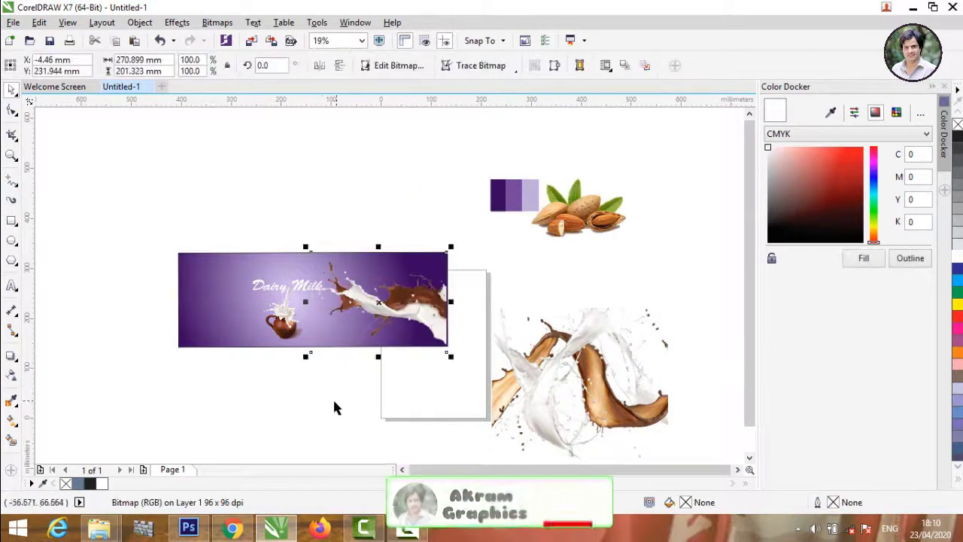
# Scale the chocolate splash on the banner down to about 56.4 percent, keeping its upper right corner in place
pyautogui.moveTo(305, 354); pyautogui.dragTo(304, 352)
pyautogui.click(356, 311)
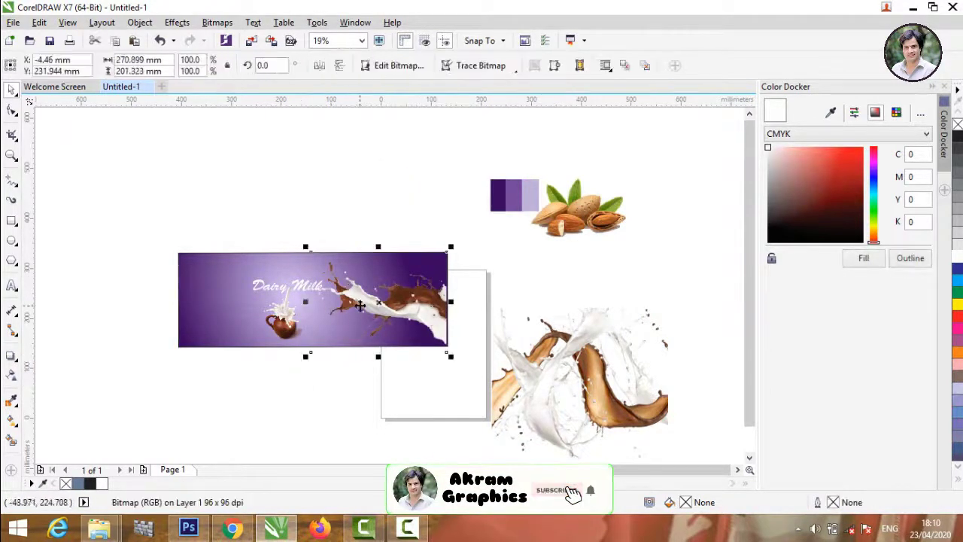
pyautogui.scroll(2, 356, 311)
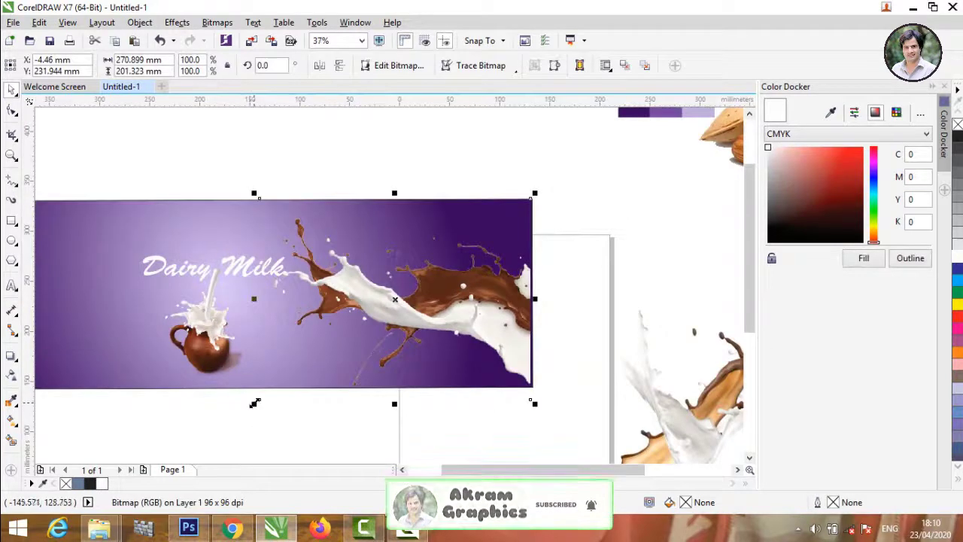
pyautogui.moveTo(254, 404); pyautogui.dragTo(372, 316)
pyautogui.click(572, 173)
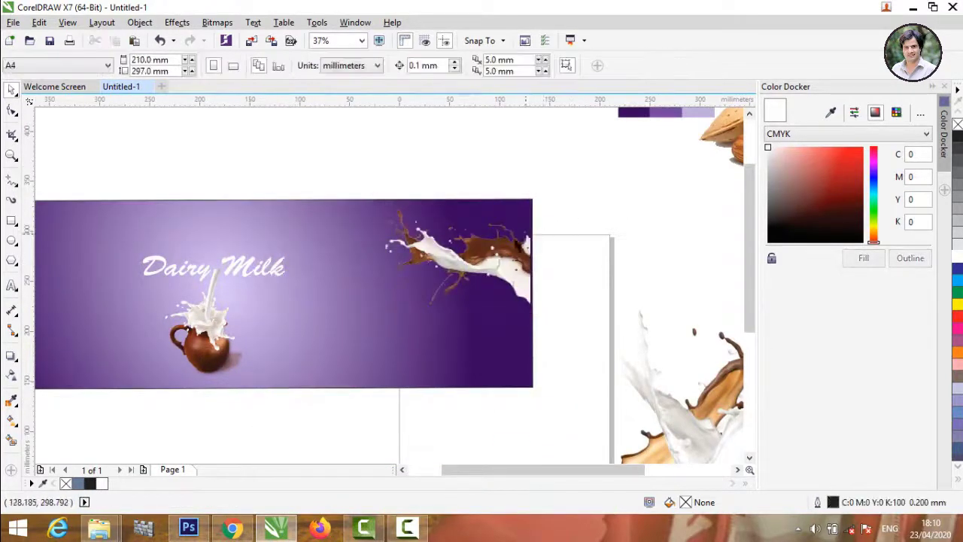
# Move the chocolate splash down into the lower right corner of the banner, aligned with the right edge
pyautogui.moveTo(508, 258); pyautogui.dragTo(503, 346)
pyautogui.click(503, 347)
pyautogui.scroll(3, 503, 389)
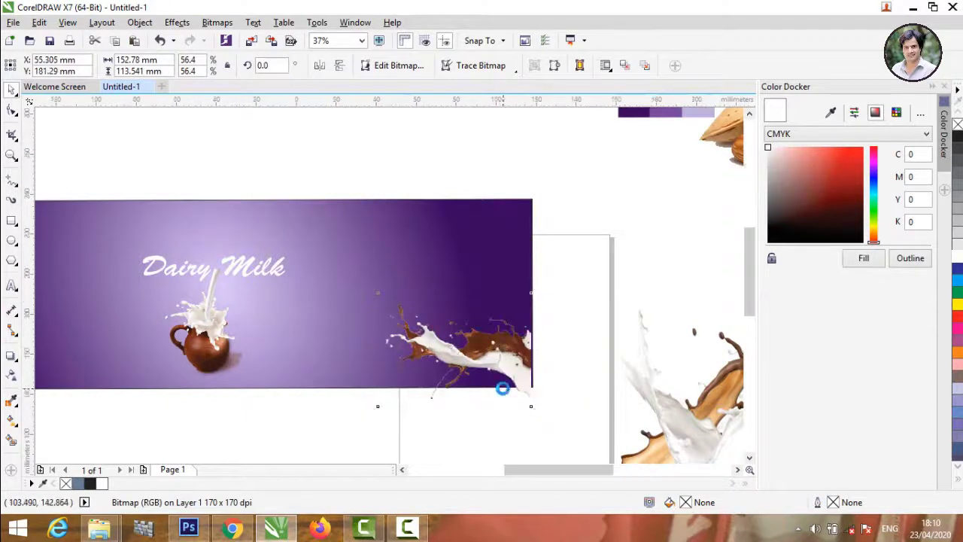
pyautogui.scroll(-2, 496, 334)
pyautogui.click(566, 292)
pyautogui.moveTo(529, 303); pyautogui.dragTo(516, 280)
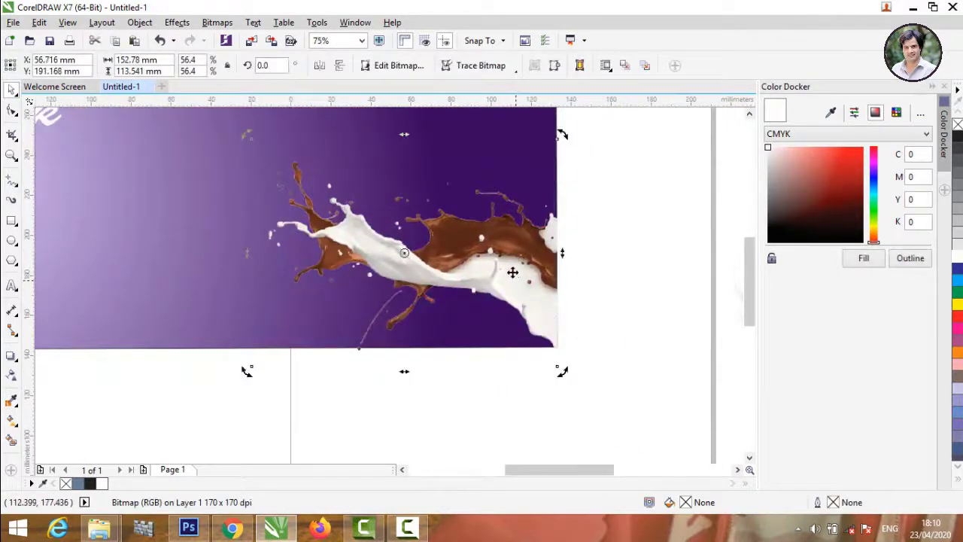
# Place a copy of the chocolate splash at the banner's left end and mirror it horizontally
pyautogui.scroll(-1, 512, 273)
pyautogui.scroll(-2, 424, 221)
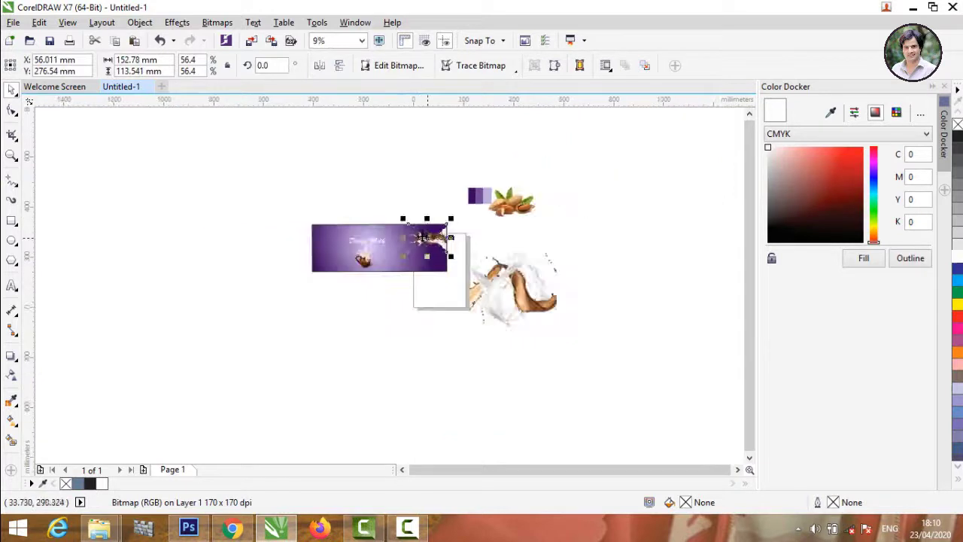
pyautogui.moveTo(380, 238); pyautogui.dragTo(314, 225)
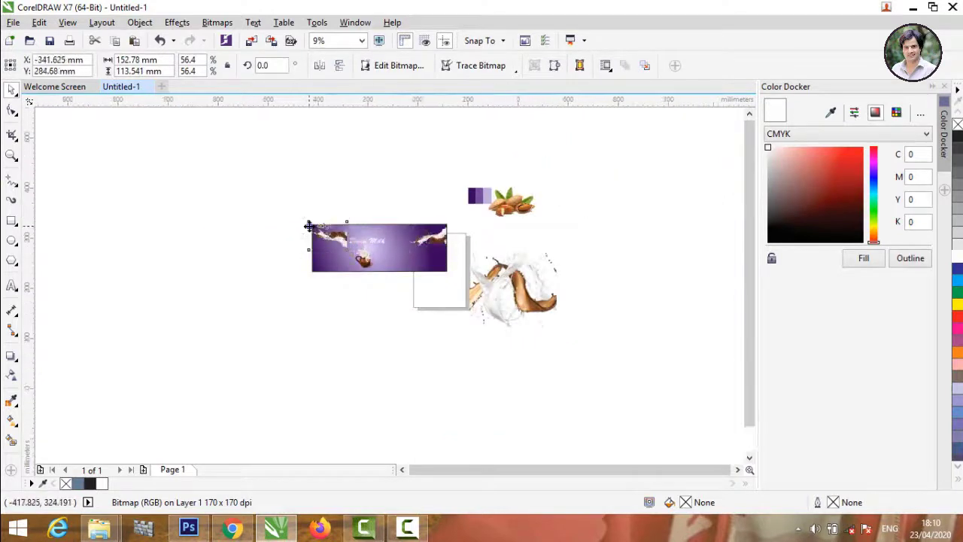
pyautogui.scroll(1, 315, 226)
pyautogui.click(322, 66)
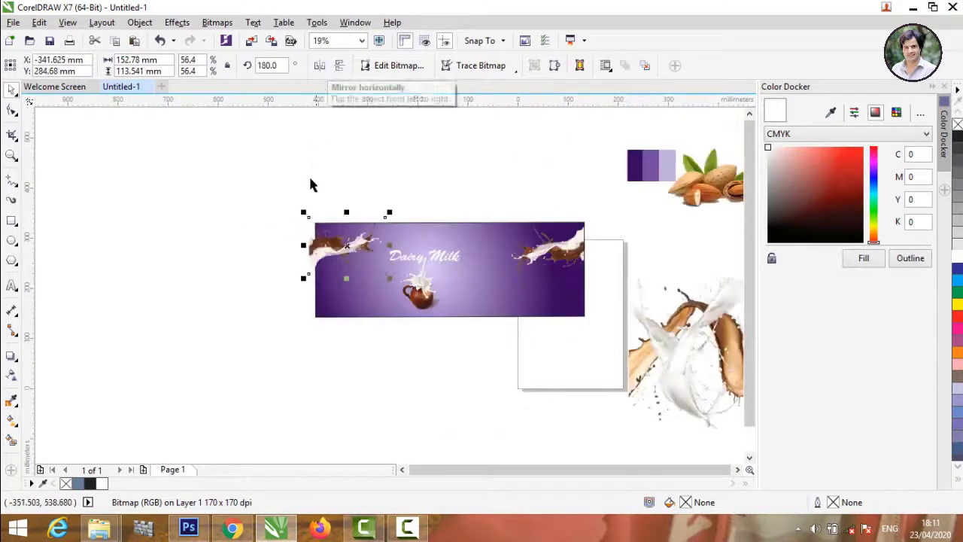
pyautogui.click(214, 193)
pyautogui.scroll(1, 308, 260)
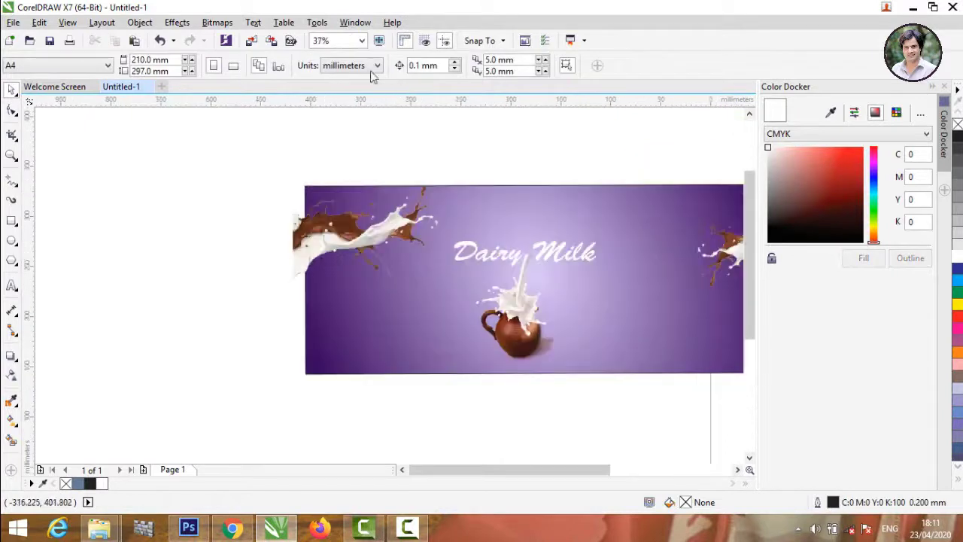
# Try mirroring the left chocolate splash vertically, and flip it back
pyautogui.click(349, 251)
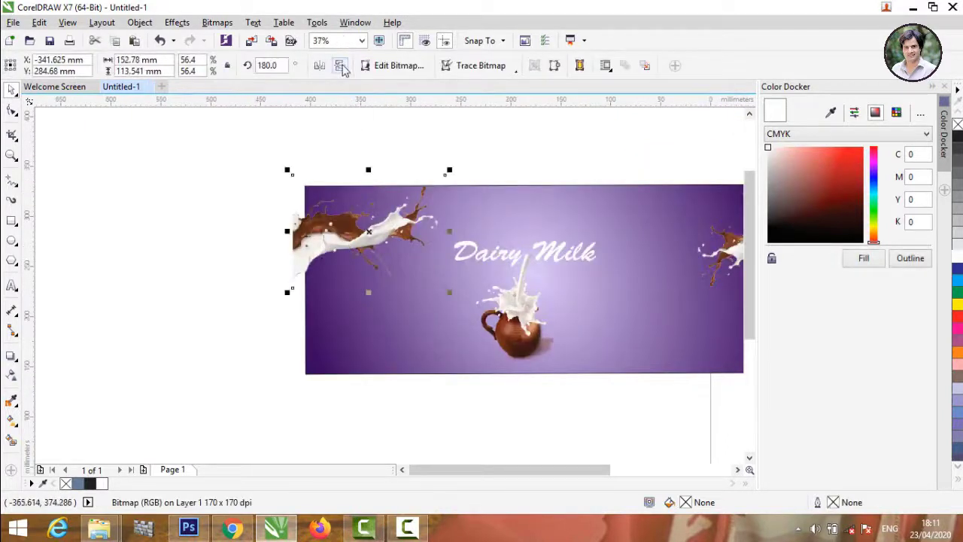
pyautogui.click(341, 67)
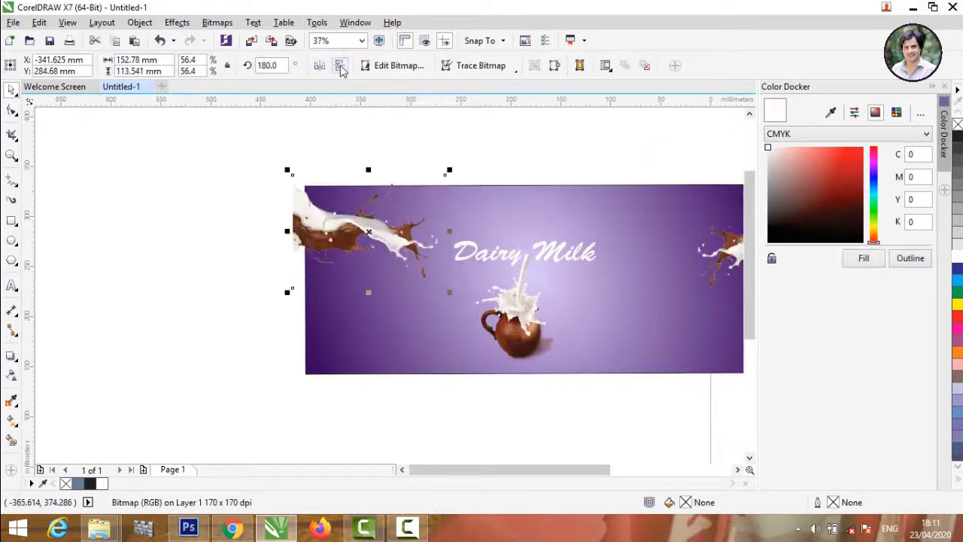
pyautogui.click(341, 66)
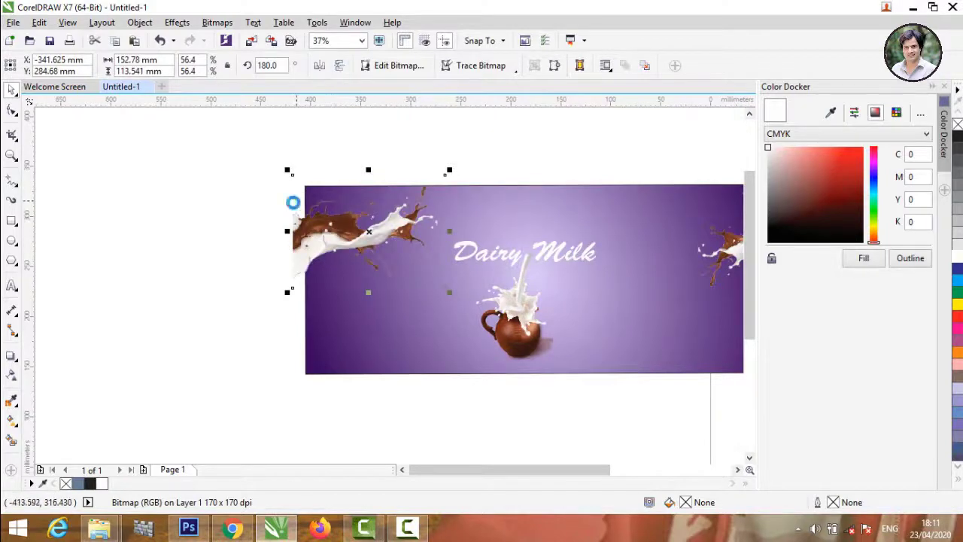
# Move the left chocolate splash down to the banner's lower left corner, aligned with the left edge
pyautogui.scroll(-1, 296, 201)
pyautogui.scroll(1, 296, 223)
pyautogui.moveTo(317, 238); pyautogui.dragTo(332, 323)
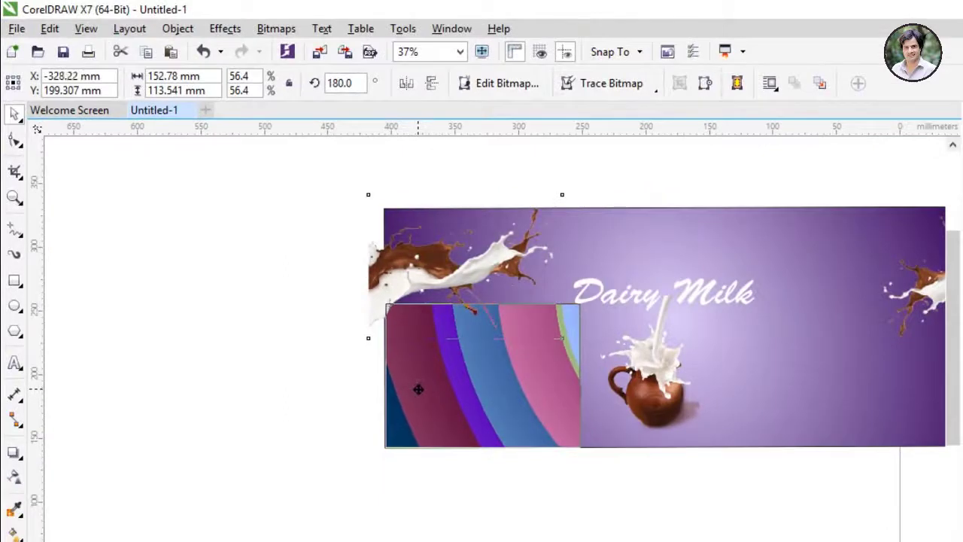
pyautogui.moveTo(419, 390); pyautogui.dragTo(414, 389)
pyautogui.click(246, 374)
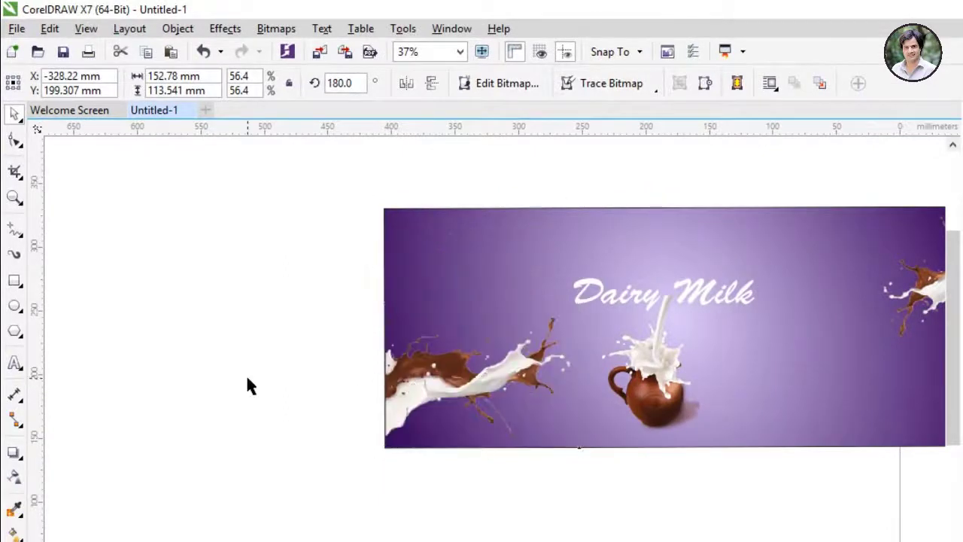
# Move the almond image onto the purple banner, directly to the right of the milk pot
pyautogui.scroll(-1, 272, 347)
pyautogui.moveTo(813, 222); pyautogui.dragTo(485, 363)
pyautogui.scroll(1, 532, 354)
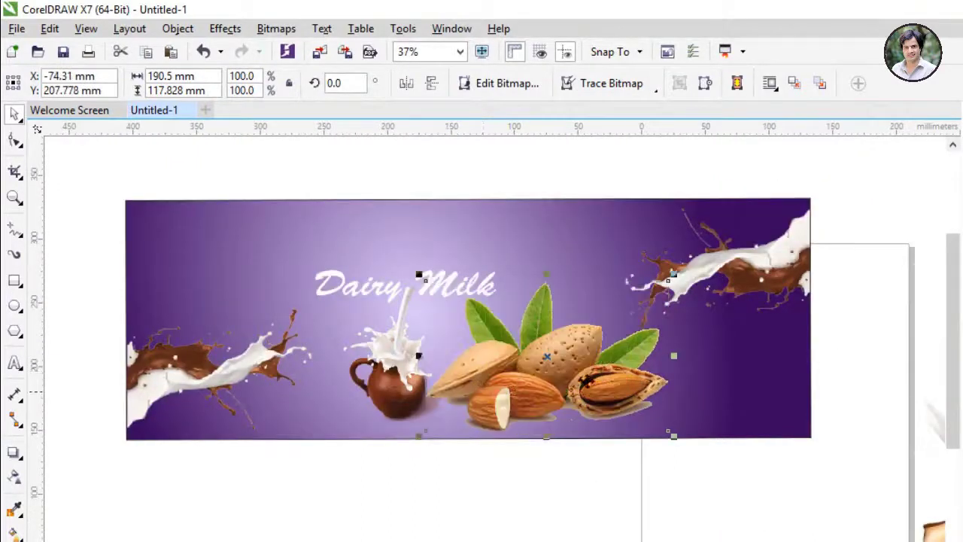
pyautogui.click(576, 373)
pyautogui.click(612, 486)
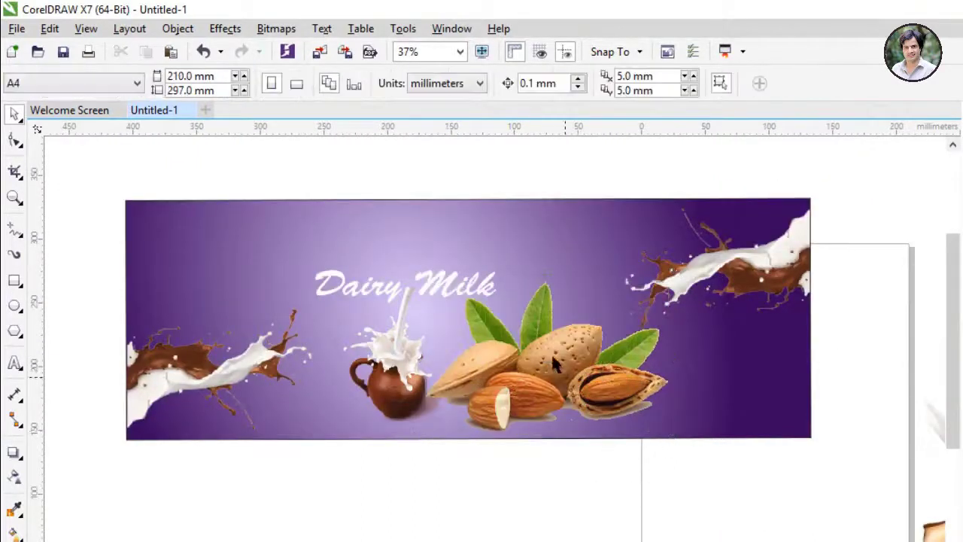
# Scale the almond image down to about 73 × 45 mm in front of the milk pot's lower right side
pyautogui.click(563, 363)
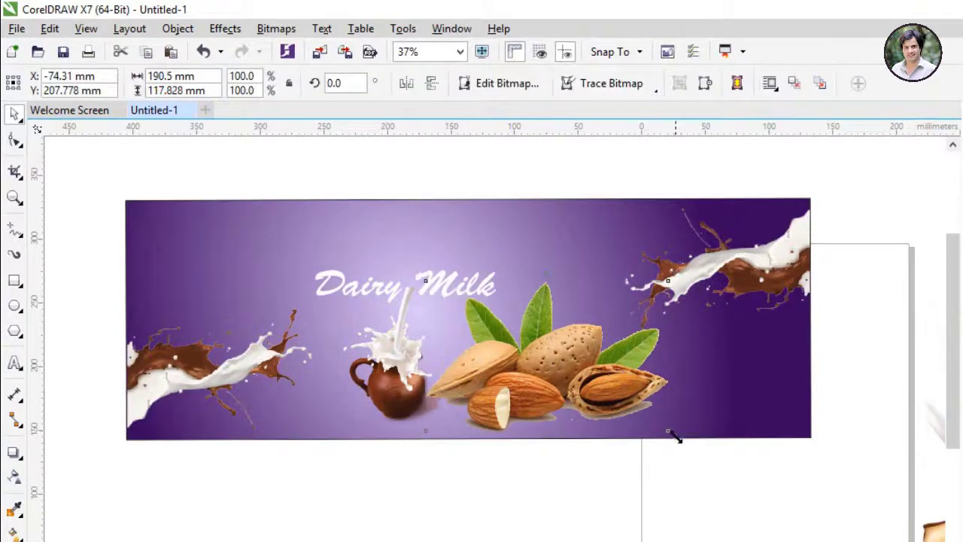
pyautogui.moveTo(673, 435); pyautogui.dragTo(519, 335)
pyautogui.scroll(5, 510, 373)
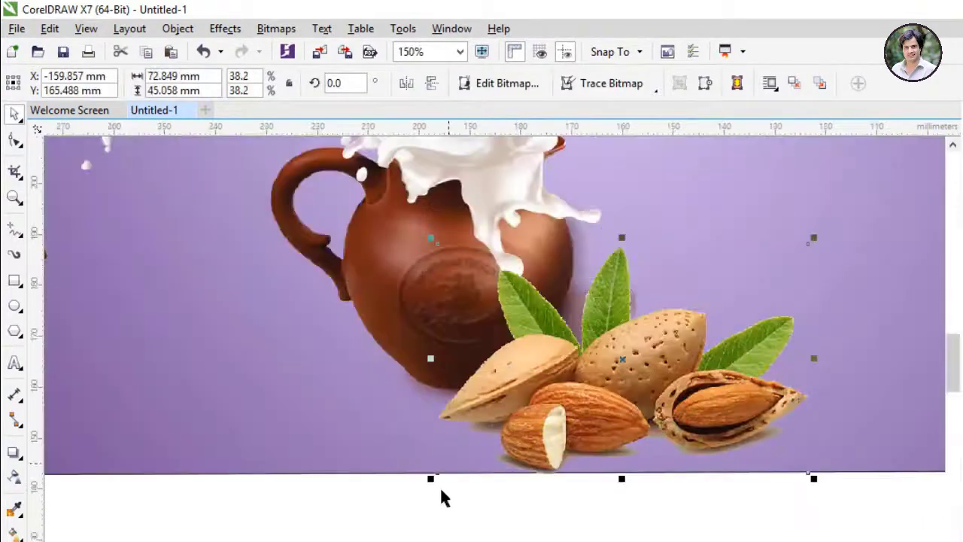
pyautogui.click(441, 499)
pyautogui.scroll(-7, 395, 448)
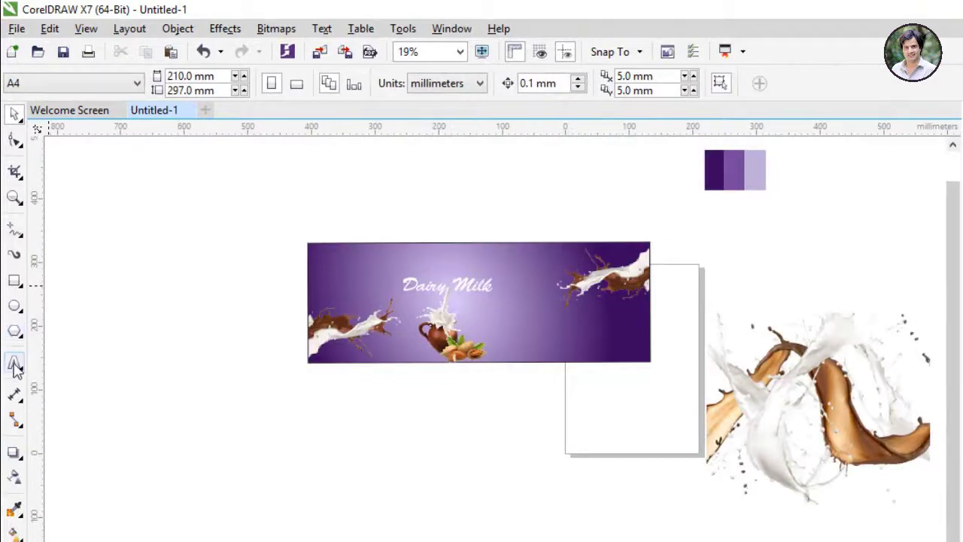
# Add the Arial text "Almond Chocolate" outside the banner, enlarge it to about 100 pt and place it above the banner's left end
pyautogui.click(14, 363)
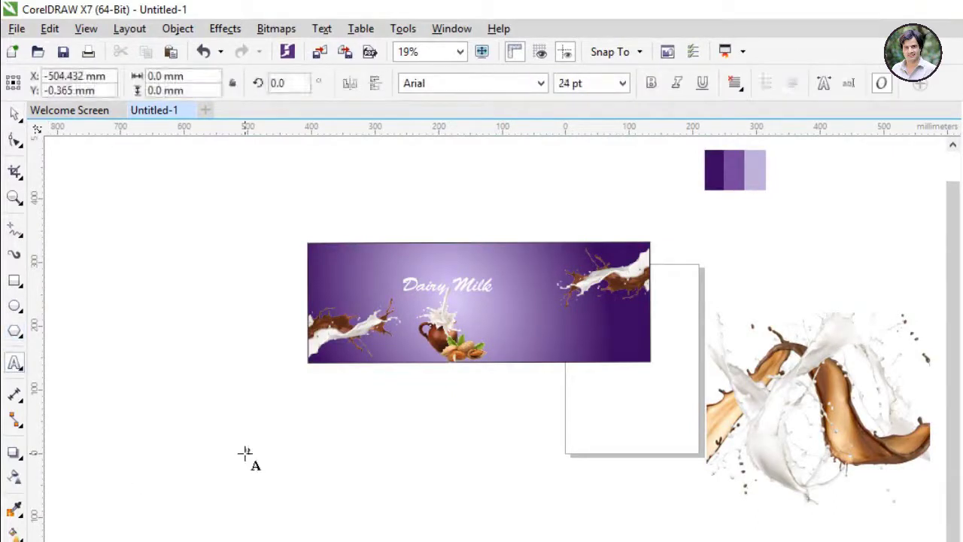
pyautogui.moveTo(246, 452); pyautogui.dragTo(249, 449)
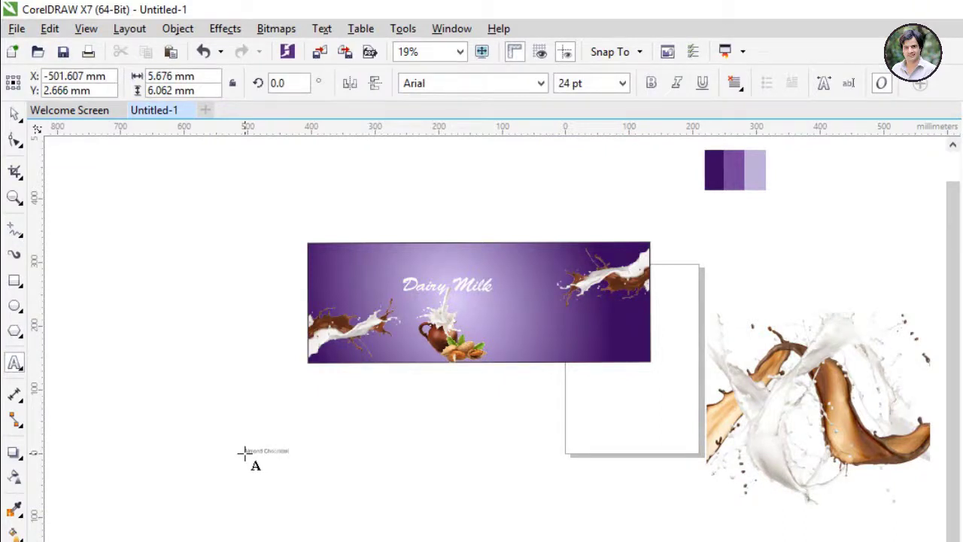
pyautogui.press('Escape')
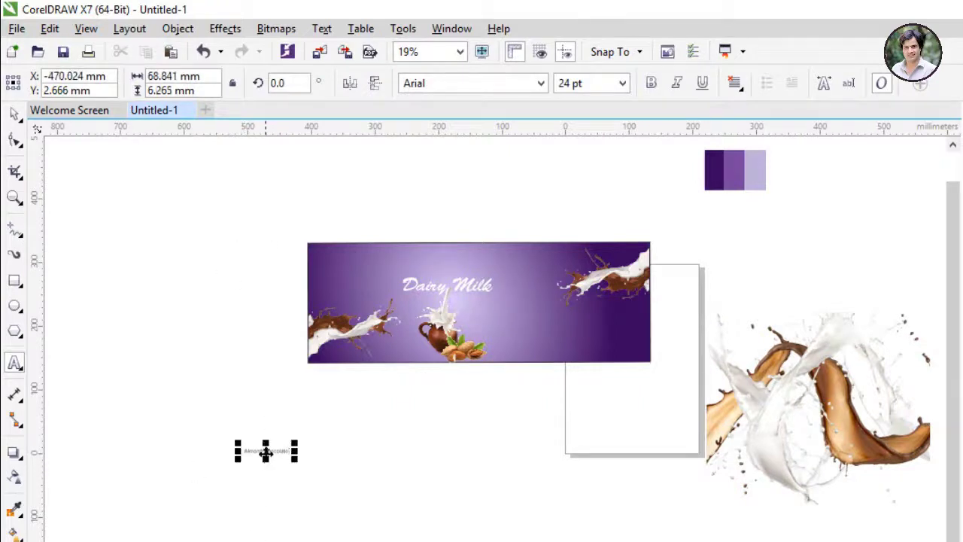
pyautogui.moveTo(265, 453); pyautogui.dragTo(203, 349)
pyautogui.click(200, 347)
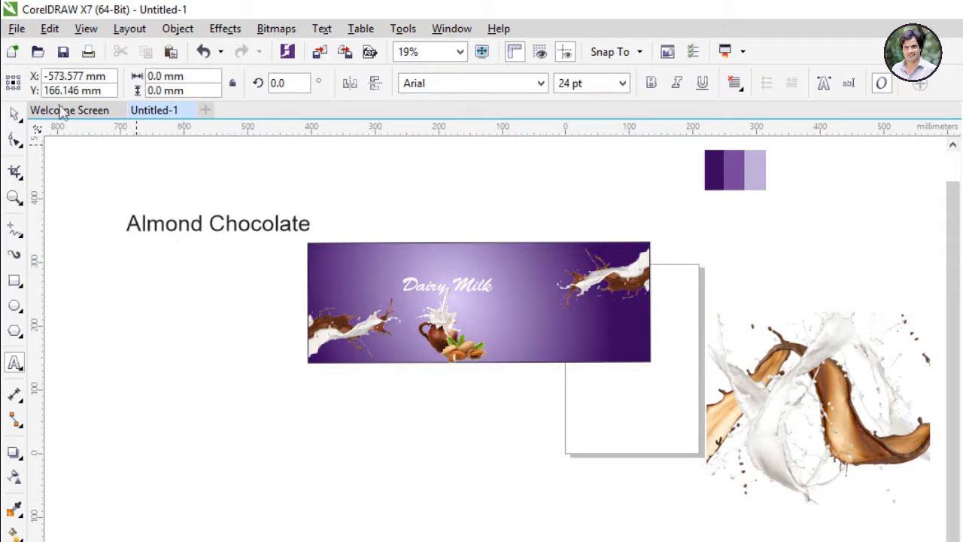
# Draw a nearly horizontal straight line about 363 mm long with the Pen tool, below and left of the banner
pyautogui.click(21, 237)
pyautogui.click(62, 225)
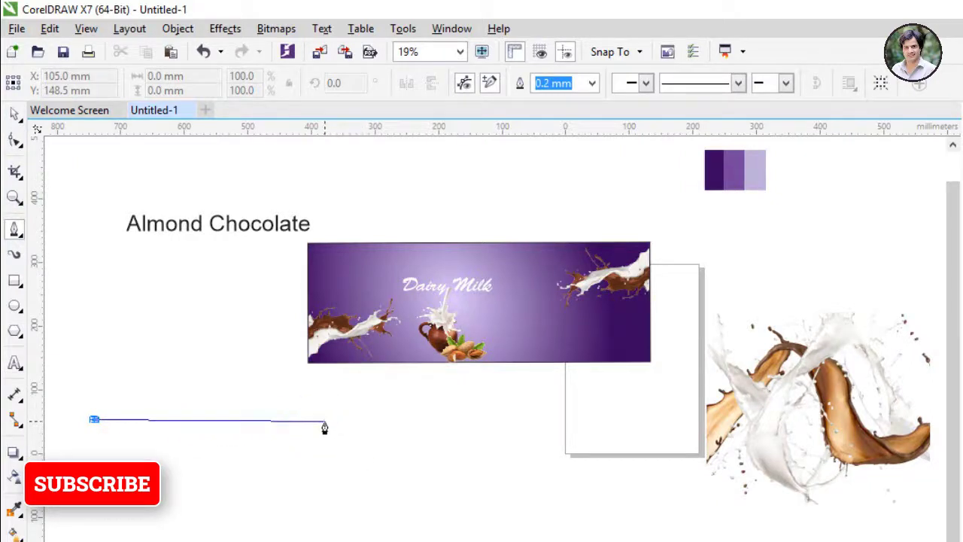
pyautogui.doubleClick(324, 420)
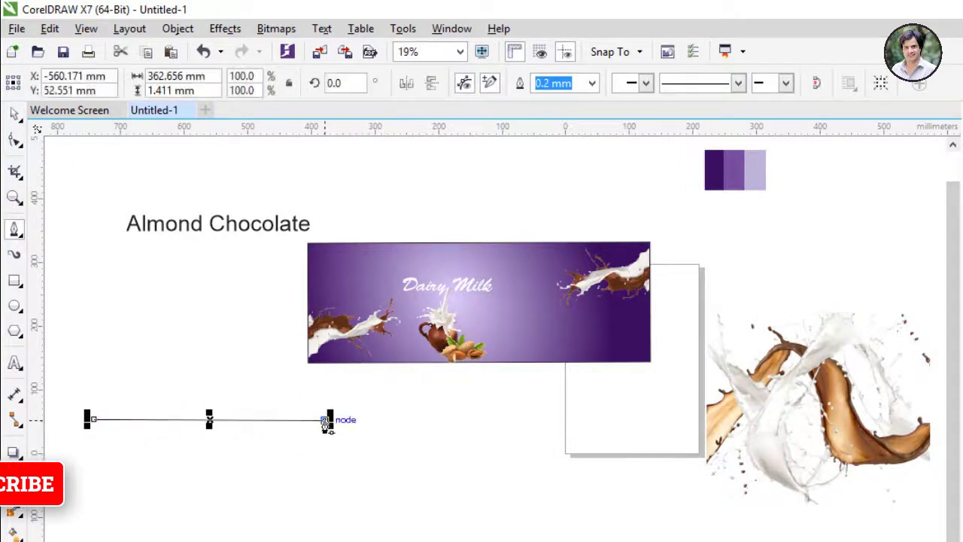
# Convert the line to a curve and bend it into a gentle S-shaped wave, dipping at the left and rising at the right
pyautogui.click(15, 143)
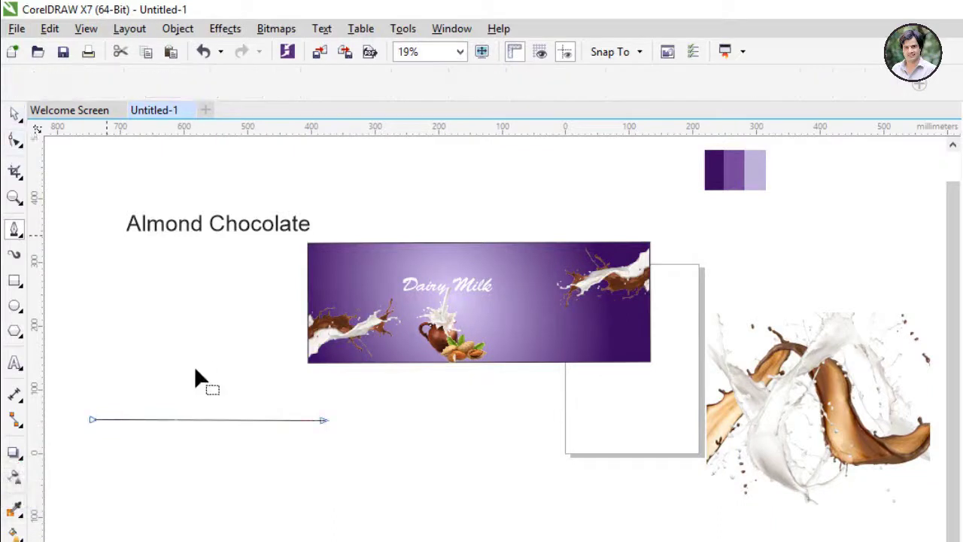
pyautogui.click(200, 419)
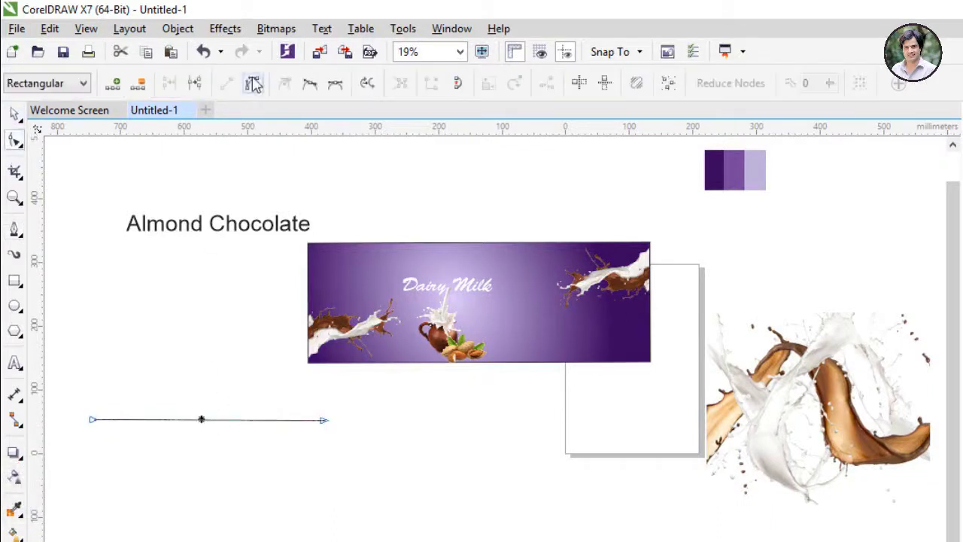
pyautogui.click(253, 83)
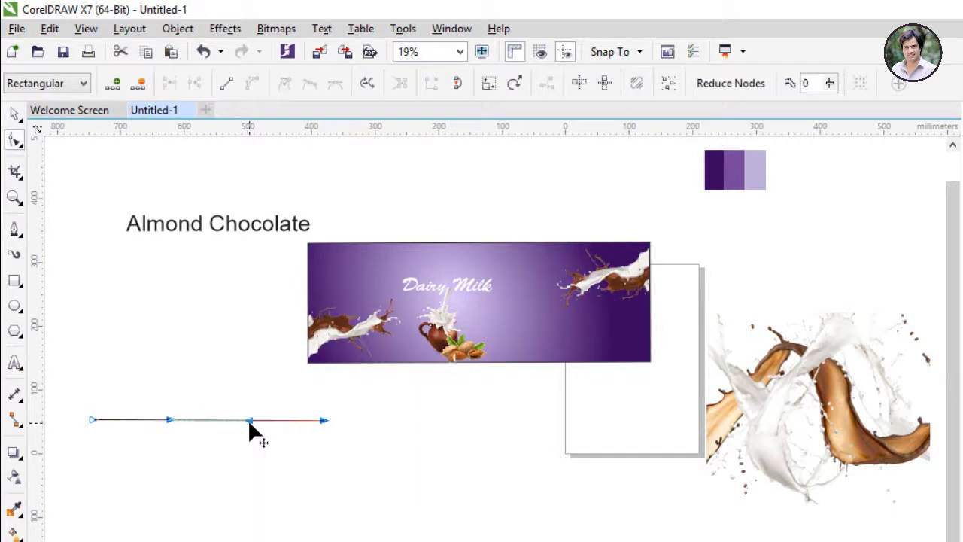
pyautogui.moveTo(249, 421); pyautogui.dragTo(256, 397)
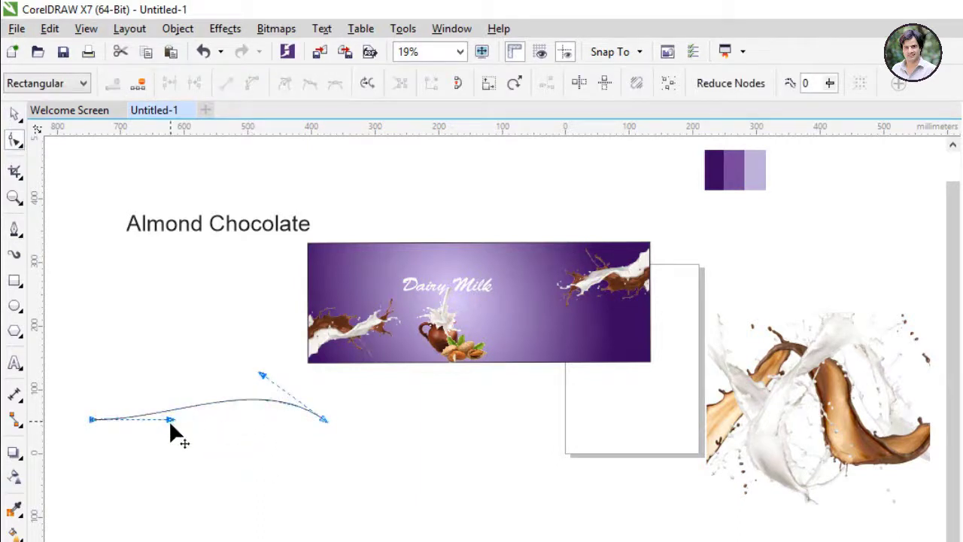
pyautogui.moveTo(171, 423); pyautogui.dragTo(171, 452)
pyautogui.moveTo(266, 379); pyautogui.dragTo(262, 367)
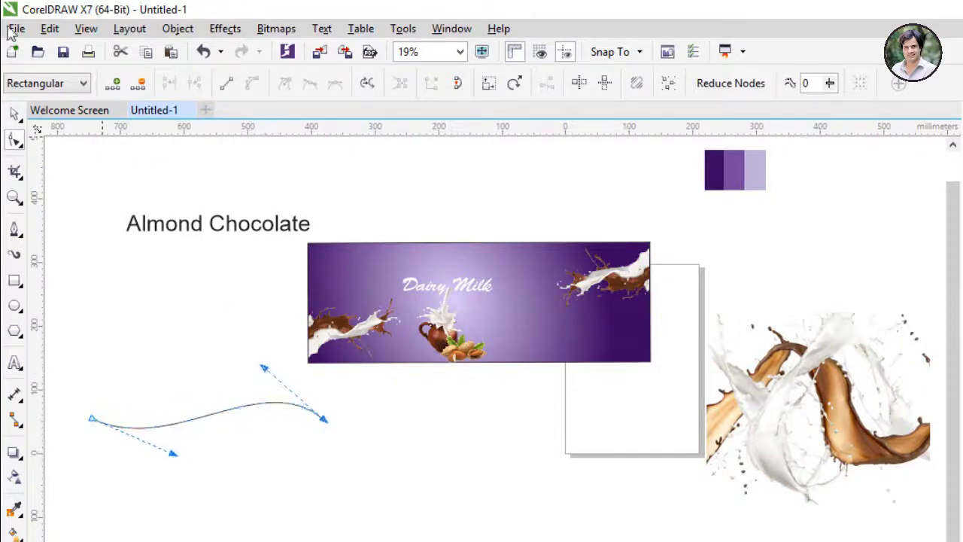
# Move the "Almond Chocolate" text onto the wavy curve and enlarge it to about 360 mm wide, matching the curve's length
pyautogui.click(14, 113)
pyautogui.click(167, 243)
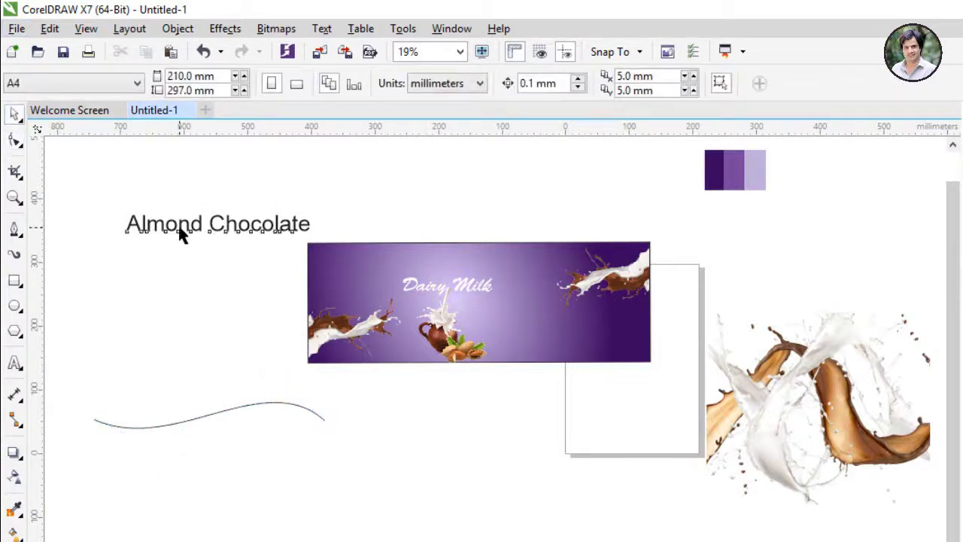
pyautogui.moveTo(180, 233); pyautogui.dragTo(167, 405)
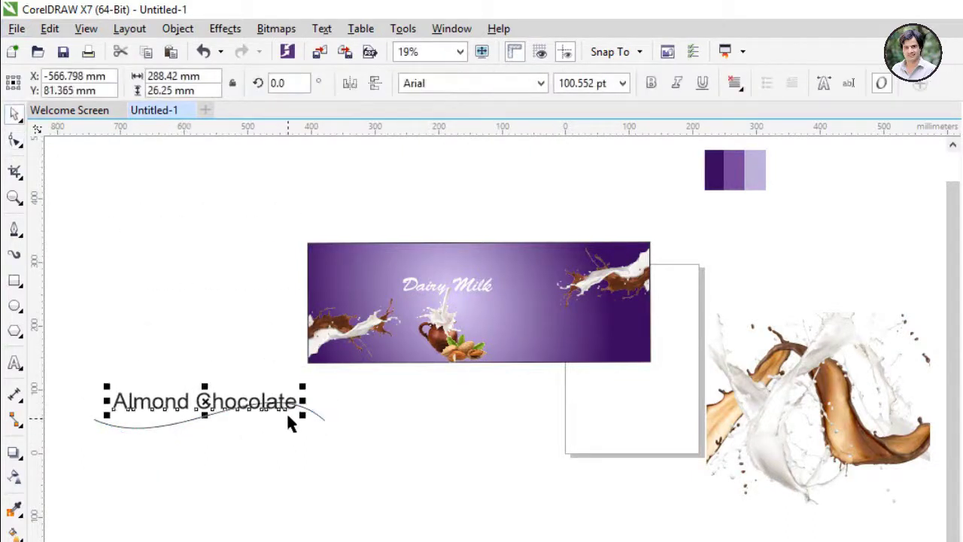
pyautogui.moveTo(301, 419); pyautogui.dragTo(350, 438)
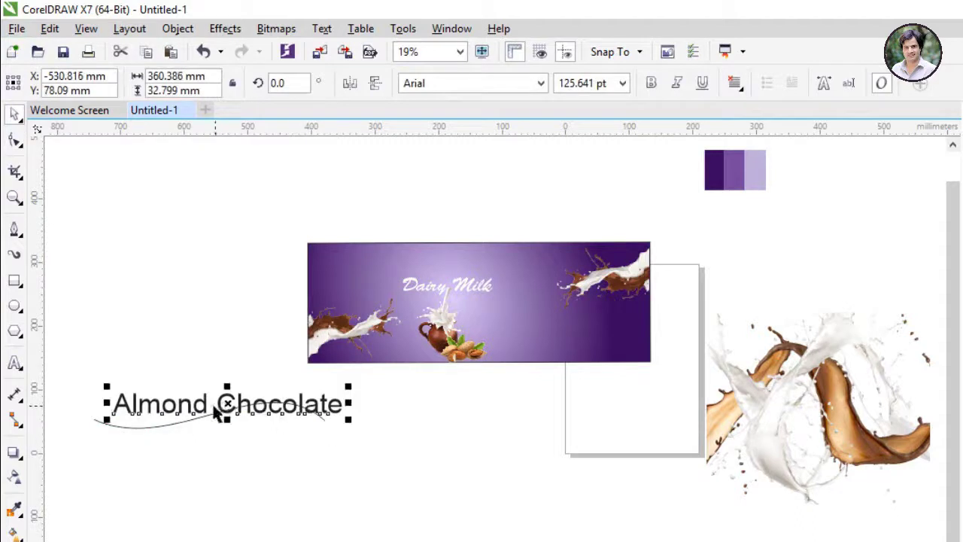
pyautogui.moveTo(226, 406); pyautogui.dragTo(211, 410)
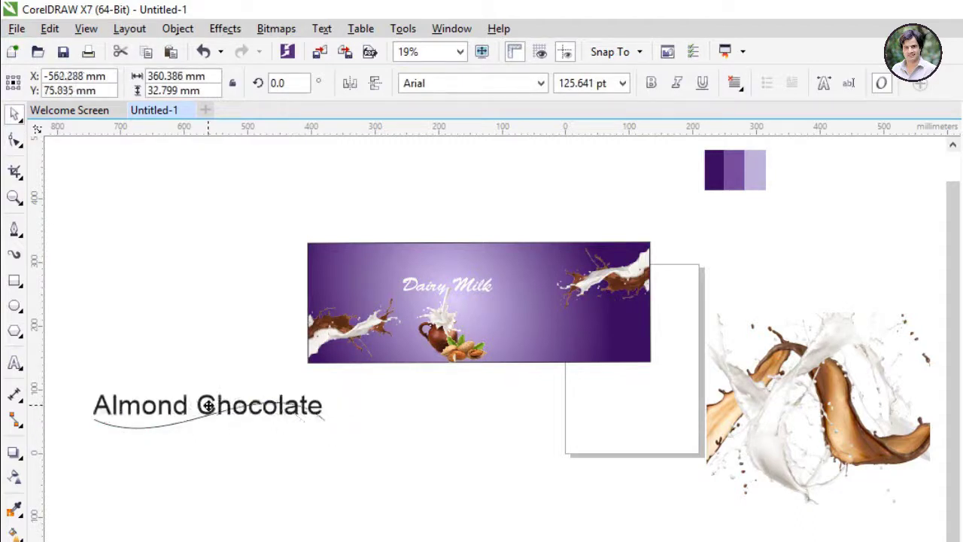
# Fit the "Almond Chocolate" text to the wavy curve as its path
pyautogui.moveTo(48, 342); pyautogui.dragTo(376, 520)
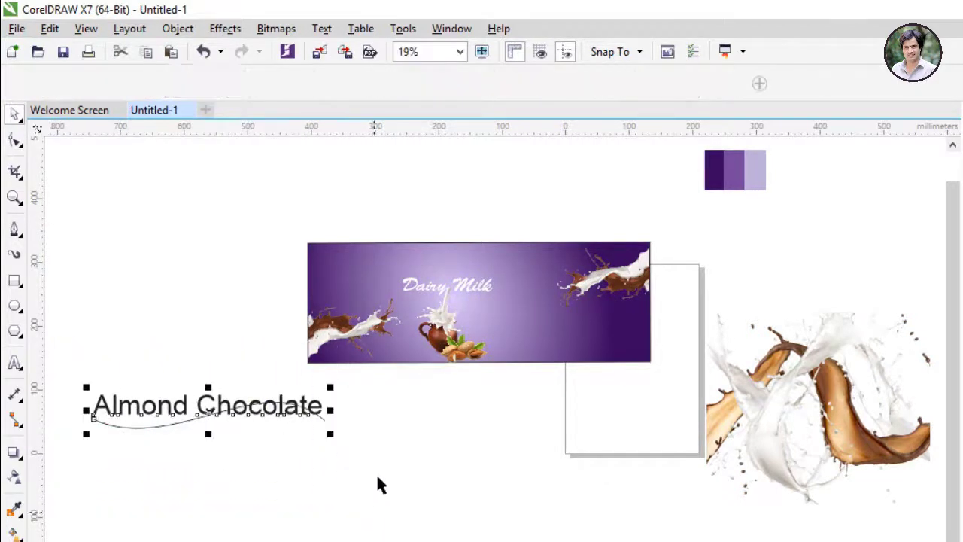
pyautogui.click(264, 32)
pyautogui.moveTo(321, 38)
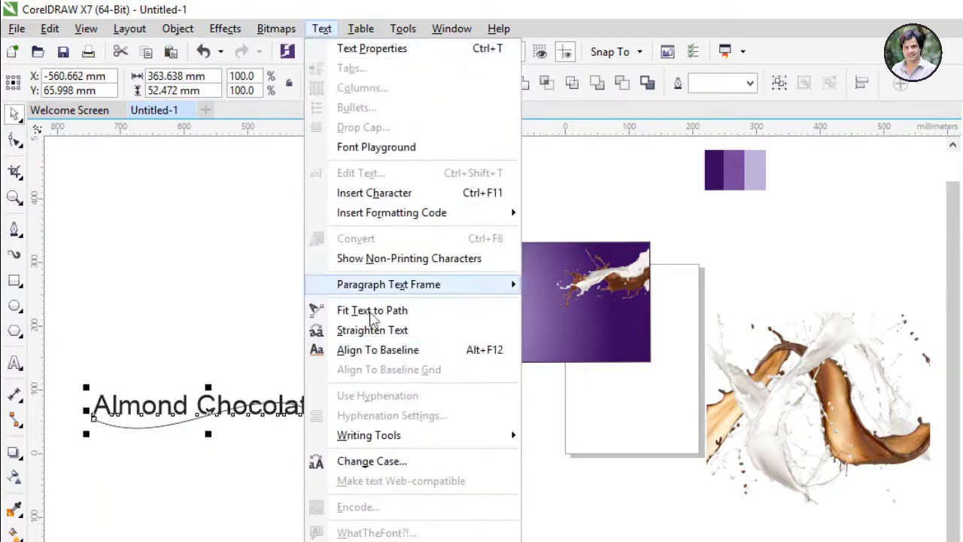
pyautogui.click(344, 313)
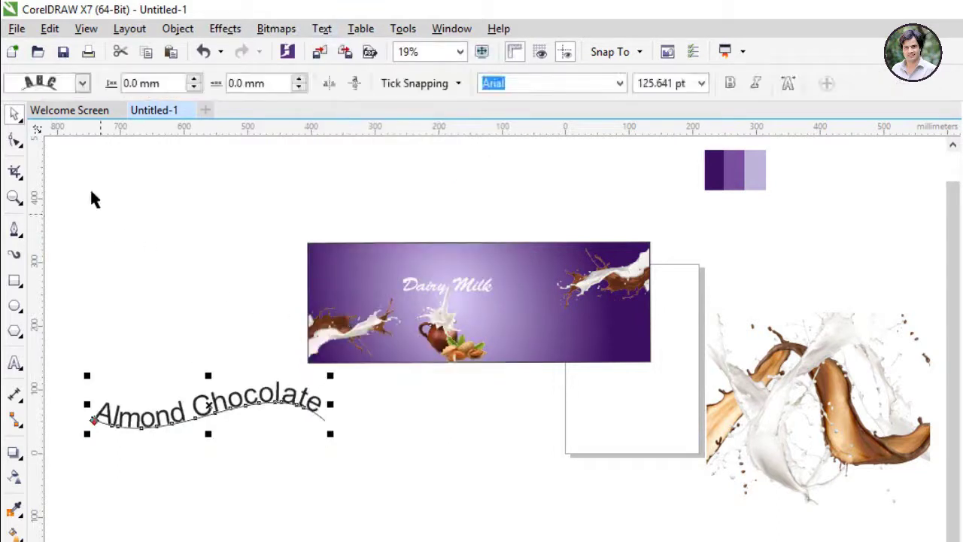
pyautogui.click(73, 200)
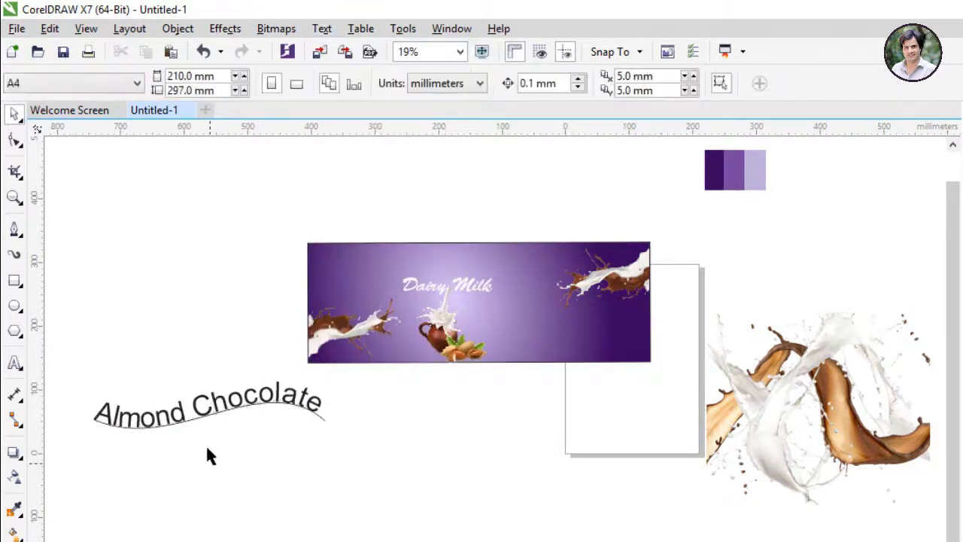
# Break the "Almond Chocolate" text apart from its path and remove the leftover curve
pyautogui.moveTo(163, 439)
pyautogui.mouseDown()
pyautogui.moveTo(308, 510)
pyautogui.moveTo(380, 522)
pyautogui.mouseUp()
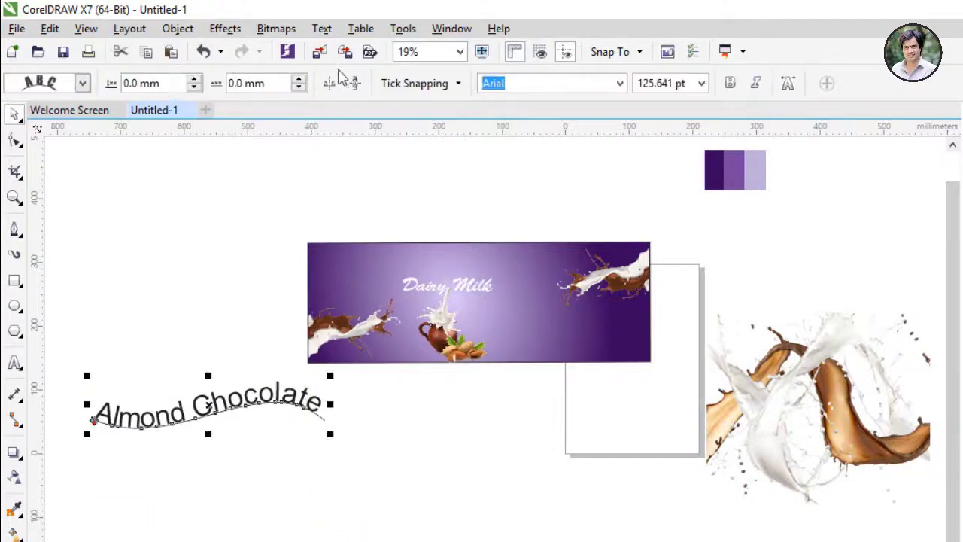
pyautogui.click(178, 28)
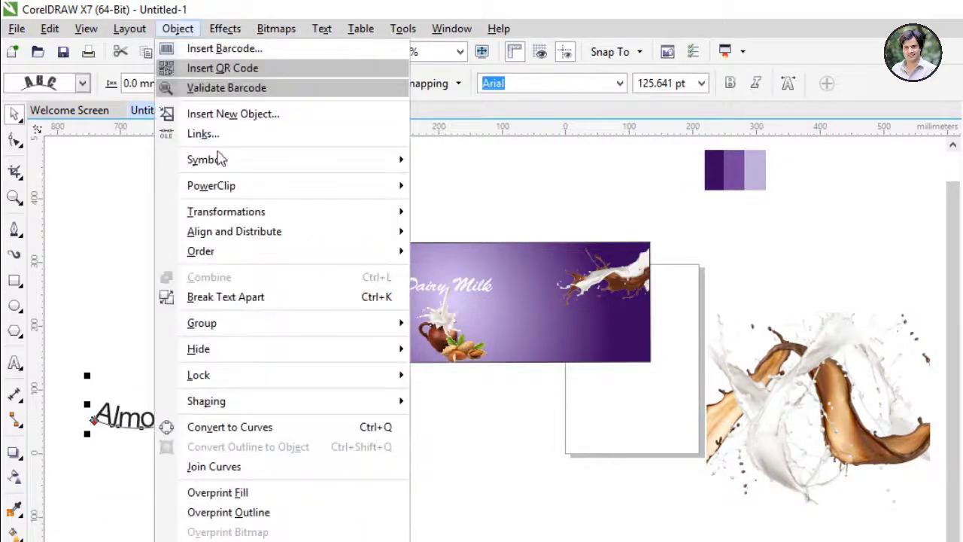
pyautogui.click(243, 297)
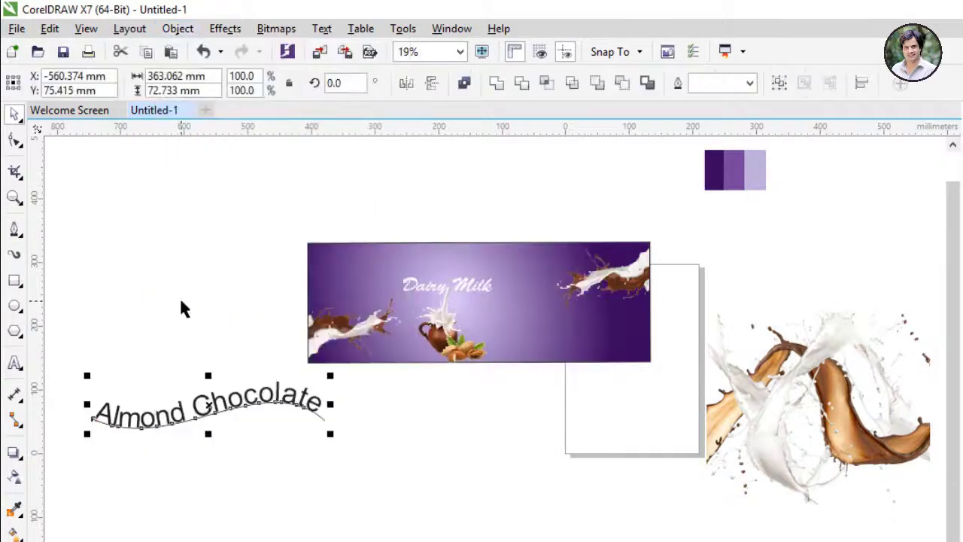
pyautogui.click(201, 434)
pyautogui.moveTo(195, 427); pyautogui.dragTo(208, 452)
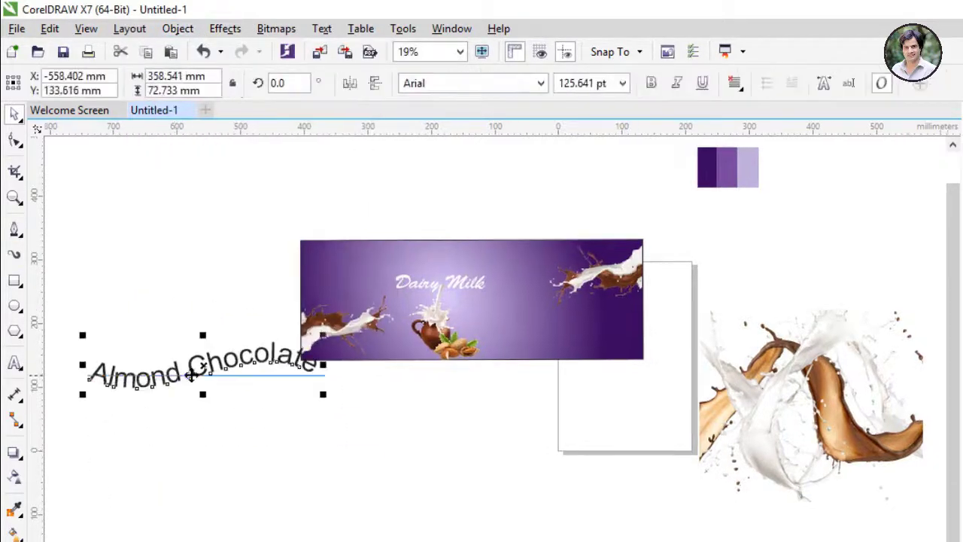
# Change the font of the whole wavy "Almond Chocolate" text to Brush Script Std
pyautogui.doubleClick(188, 369)
pyautogui.moveTo(320, 360); pyautogui.dragTo(86, 369)
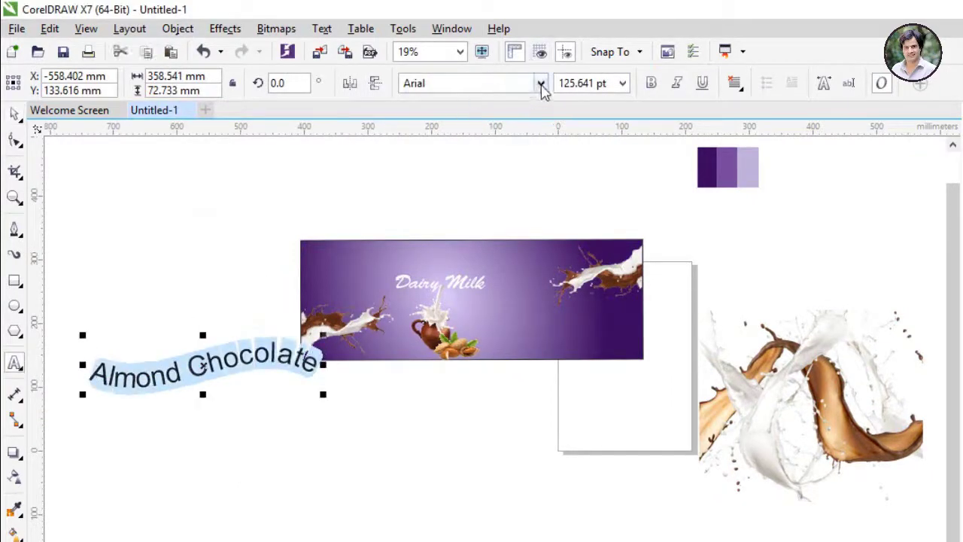
pyautogui.click(540, 84)
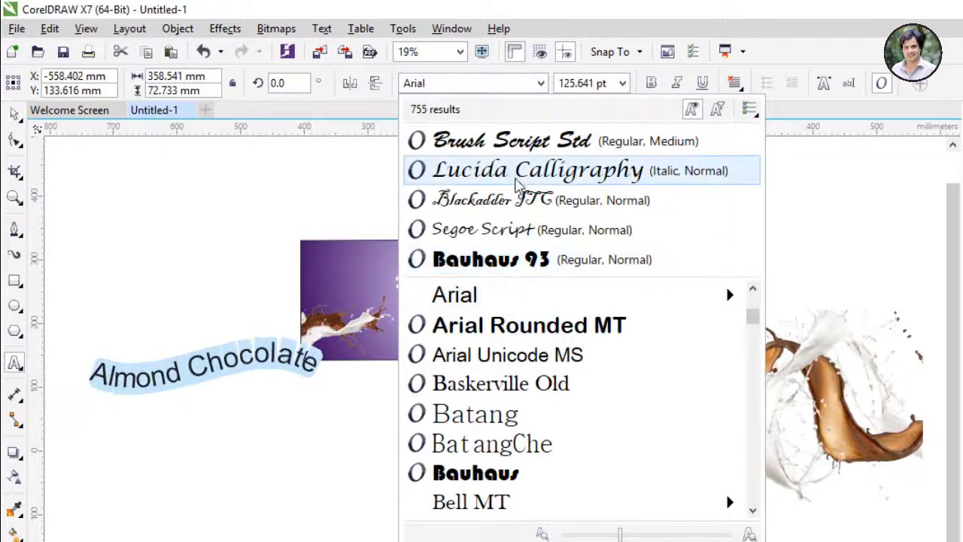
pyautogui.click(567, 150)
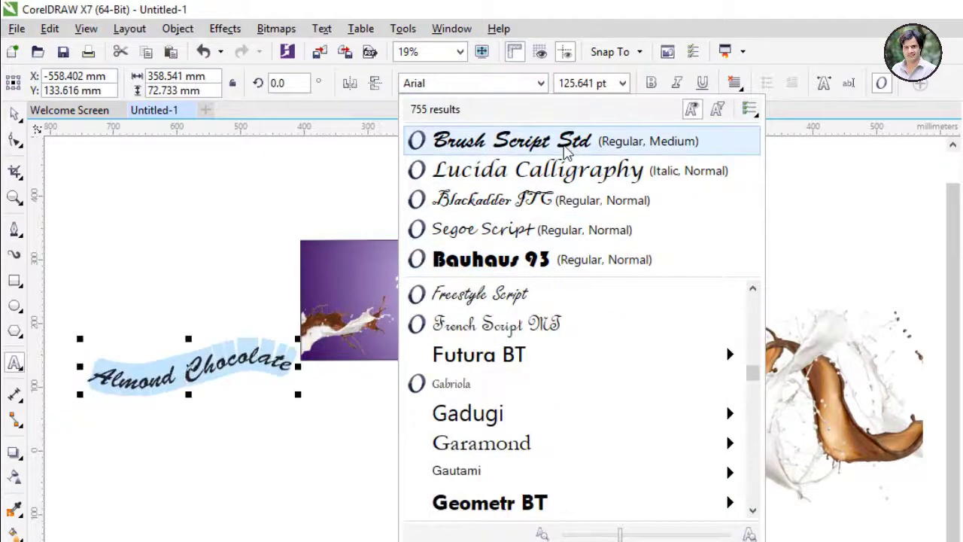
pyautogui.click(14, 113)
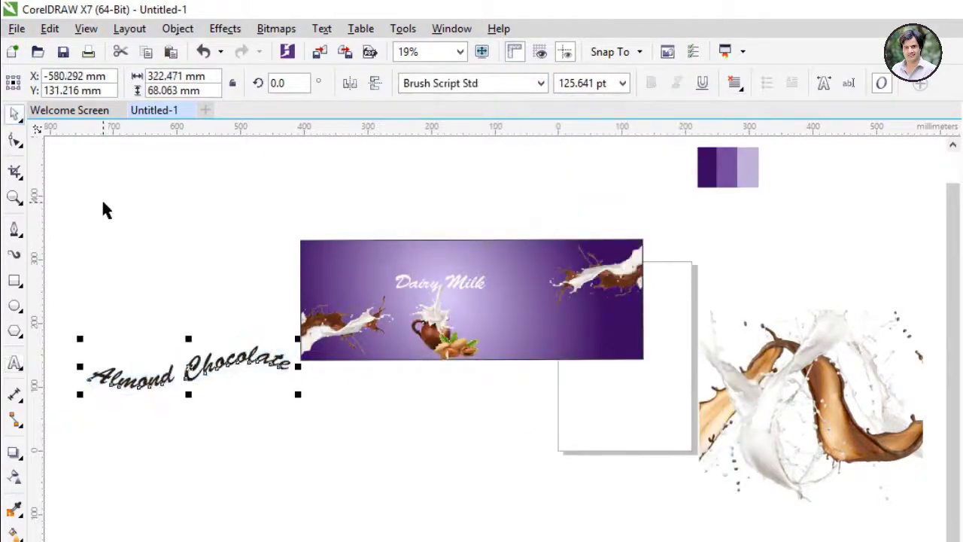
# Fill the wavy text with brown sampled from the chocolate splash image and darkened to RGB 105, 59, 41 (#693B29)
pyautogui.click(191, 337)
pyautogui.click(193, 374)
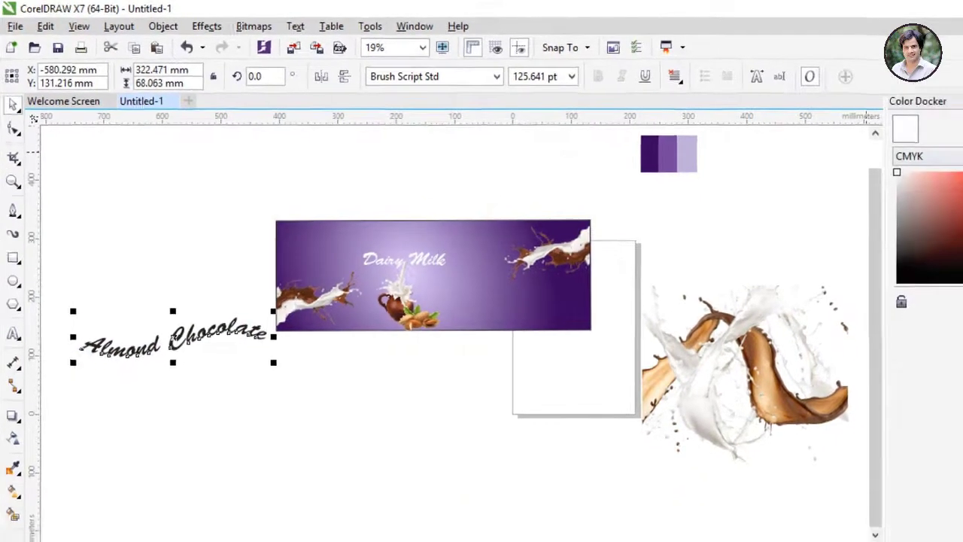
pyautogui.click(867, 116)
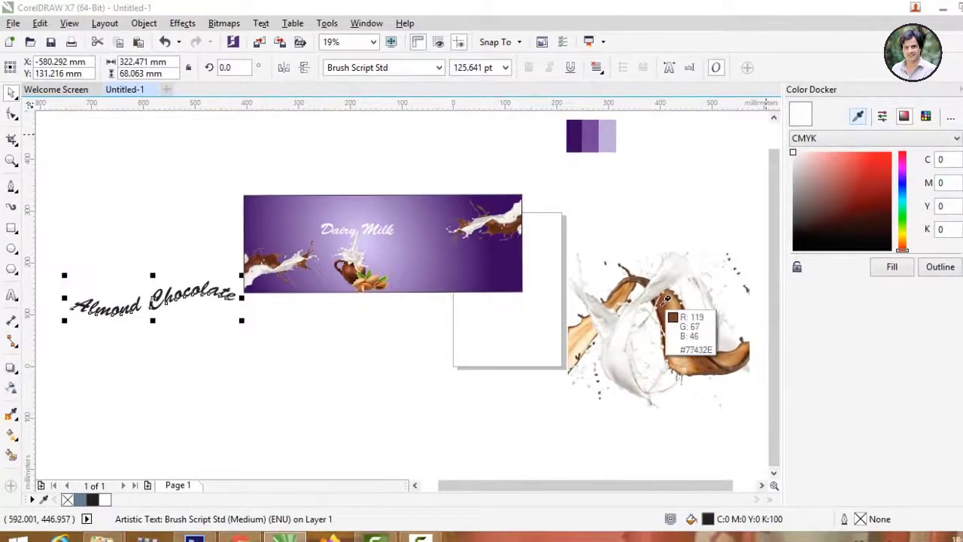
pyautogui.click(666, 300)
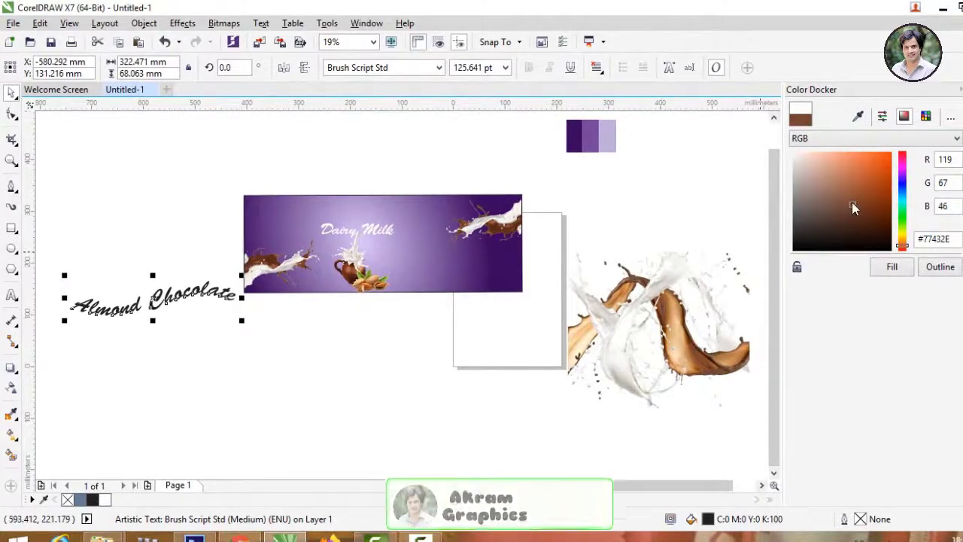
pyautogui.moveTo(851, 204); pyautogui.dragTo(853, 209)
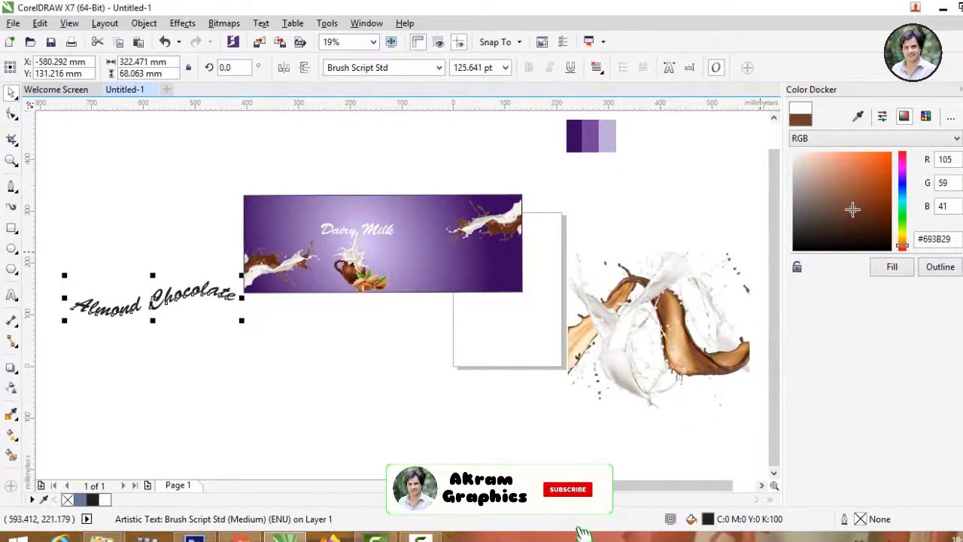
pyautogui.click(882, 267)
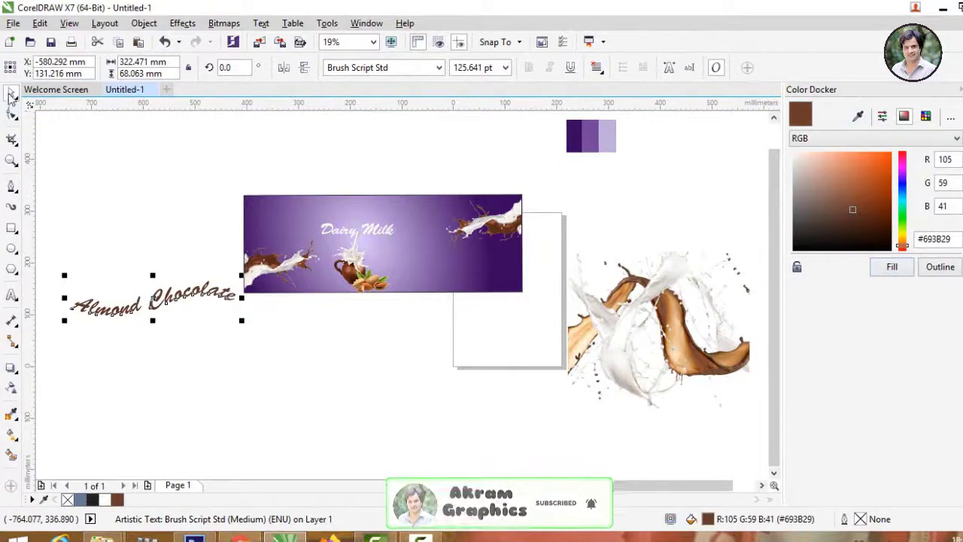
# Give the wavy "Almond Chocolate" text a white hairline outline (C0 M0 Y0 K0)
pyautogui.click(127, 323)
pyautogui.scroll(2, 133, 317)
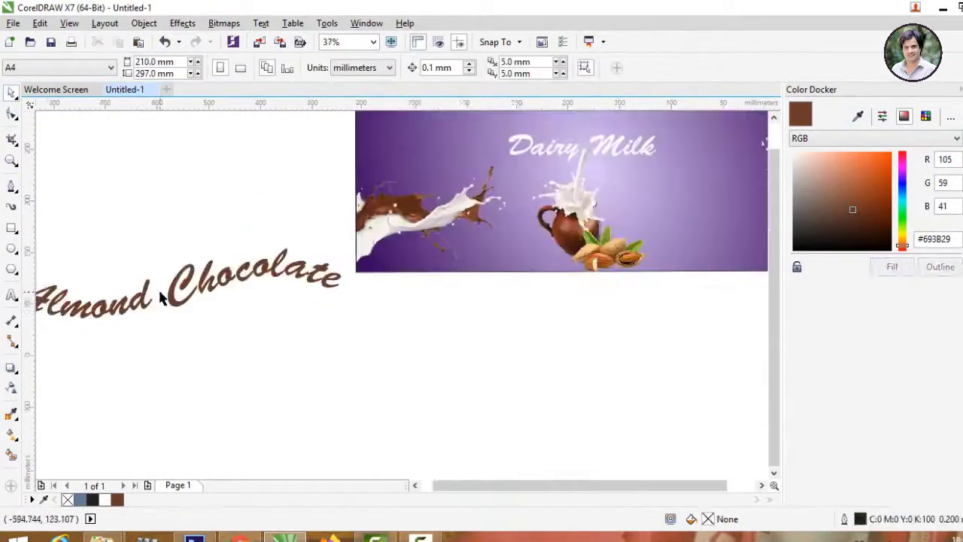
pyautogui.scroll(-2, 134, 317)
pyautogui.click(162, 288)
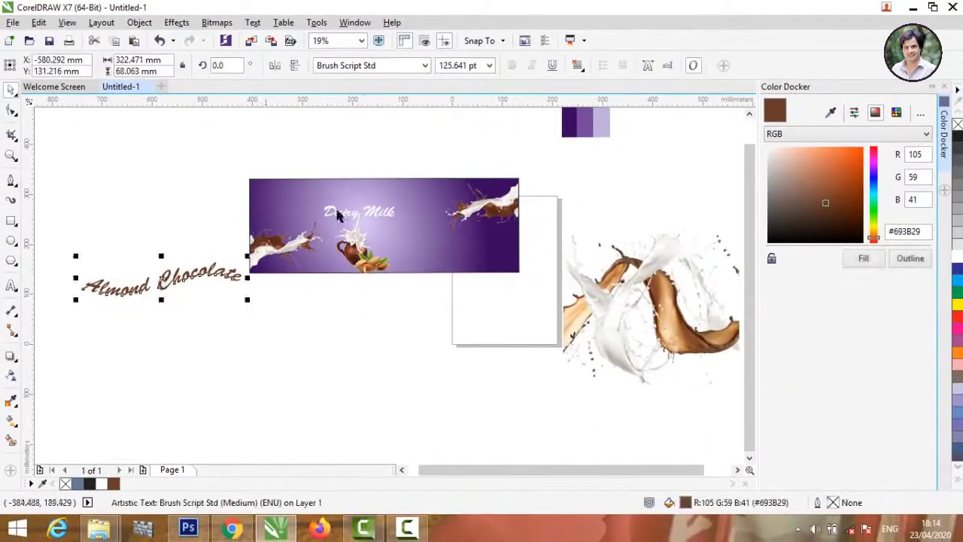
pyautogui.click(834, 115)
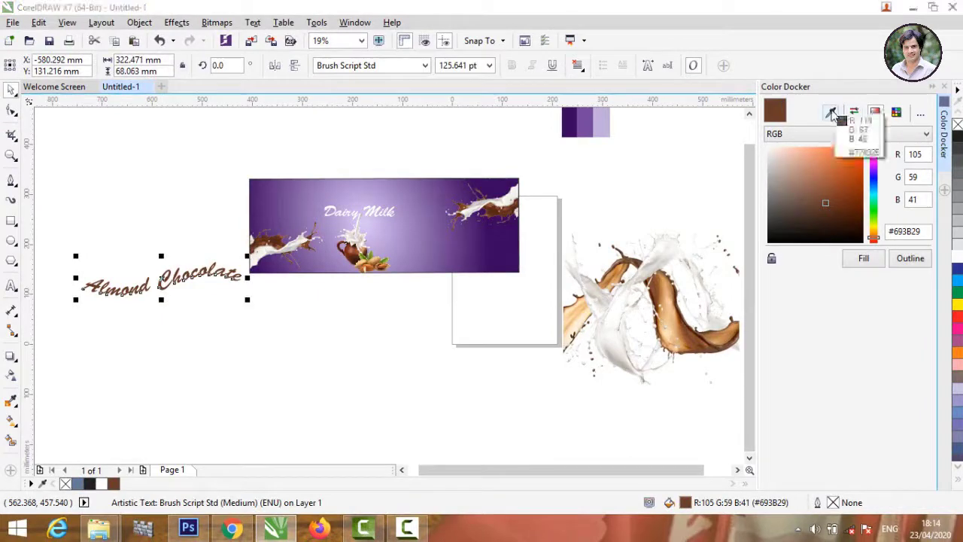
pyautogui.click(959, 259)
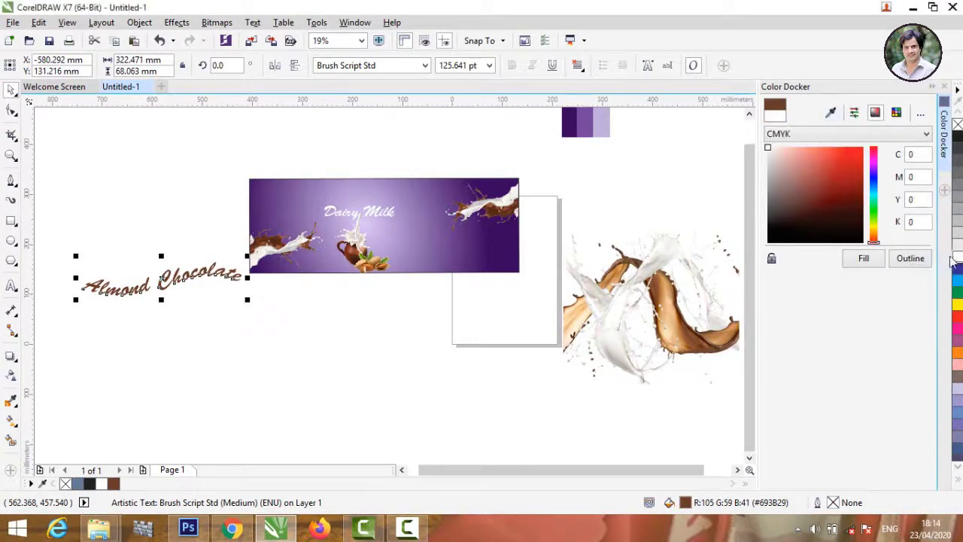
pyautogui.click(909, 259)
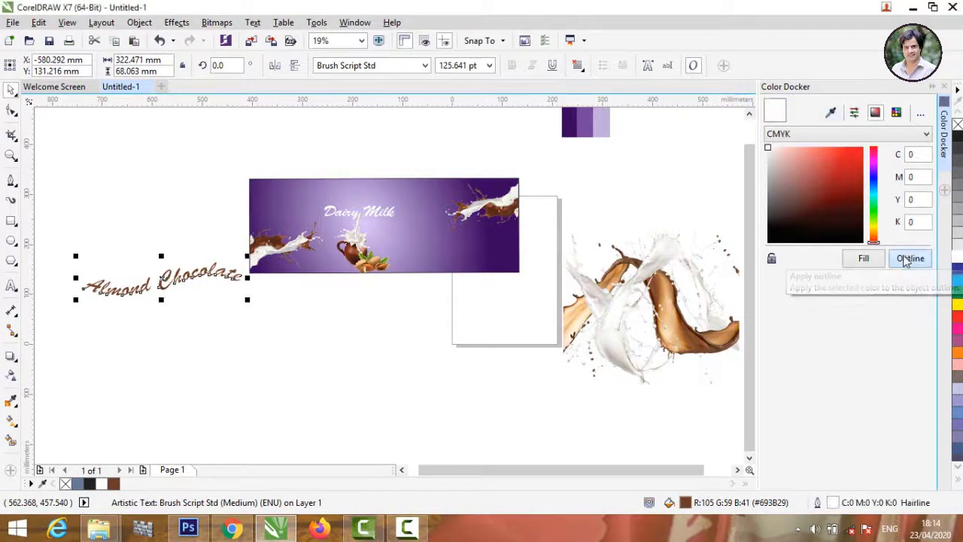
pyautogui.click(103, 185)
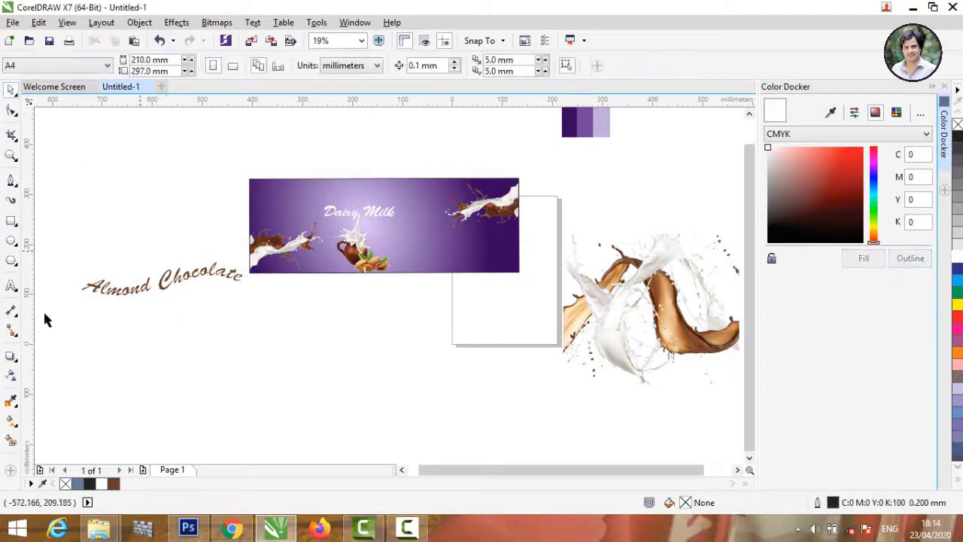
# Move the outlined "Almond Chocolate" text onto the banner beside the almonds and scale it to about 77%
pyautogui.moveTo(171, 290); pyautogui.dragTo(467, 251)
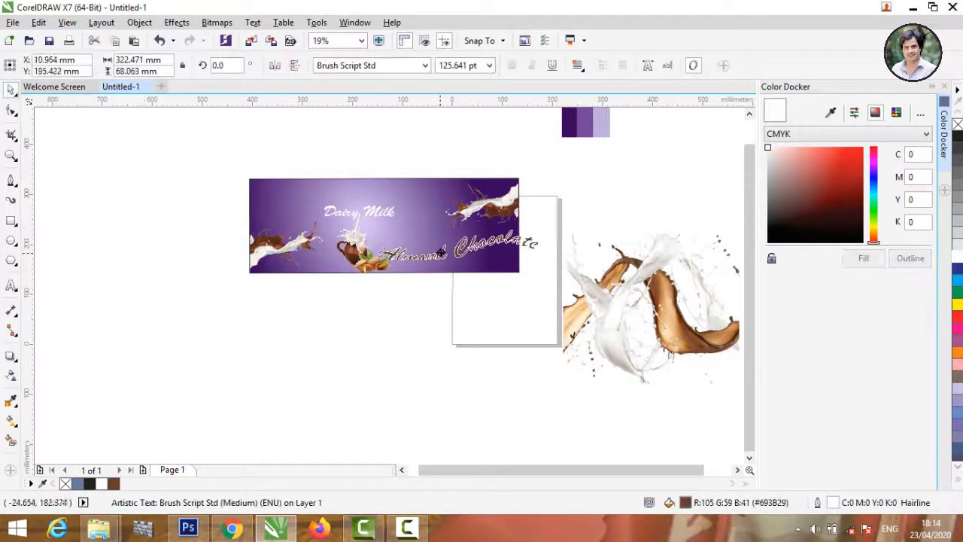
pyautogui.scroll(3, 462, 213)
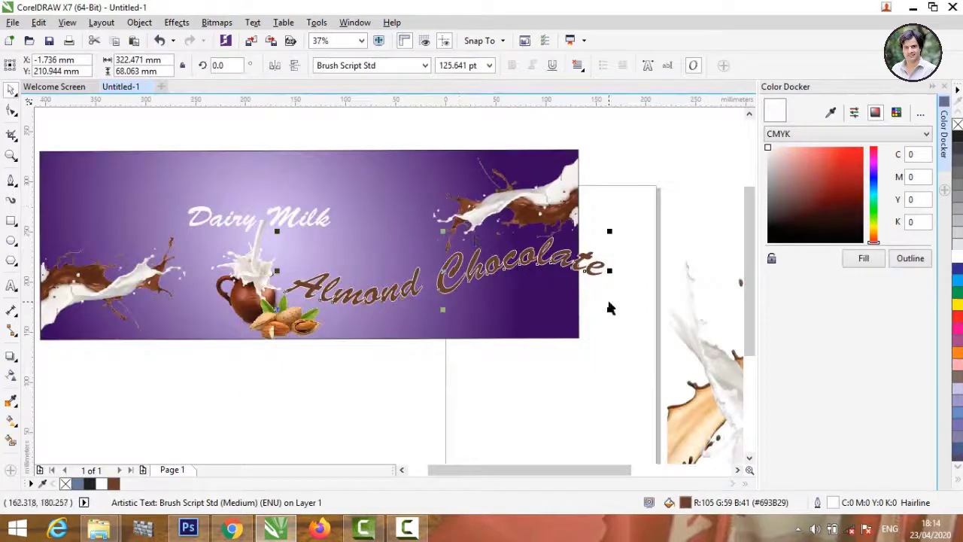
pyautogui.scroll(3, 610, 310)
pyautogui.moveTo(610, 316); pyautogui.dragTo(458, 297)
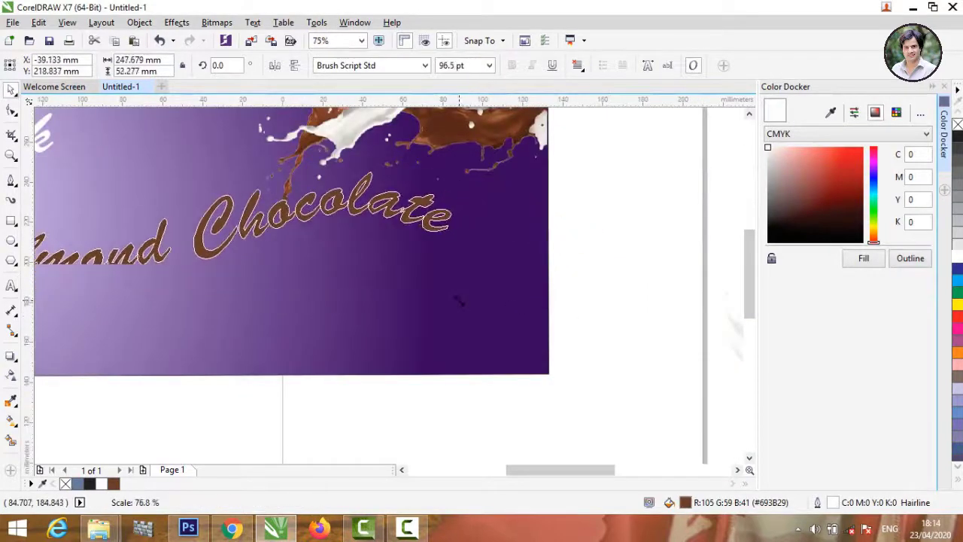
pyautogui.click(570, 218)
# Rotate the "Almond Chocolate" text slightly clockwise to about 354.36°, reduce it to about 87 pt and position it lower, just beside the almonds
pyautogui.scroll(-3, 569, 218)
pyautogui.click(482, 192)
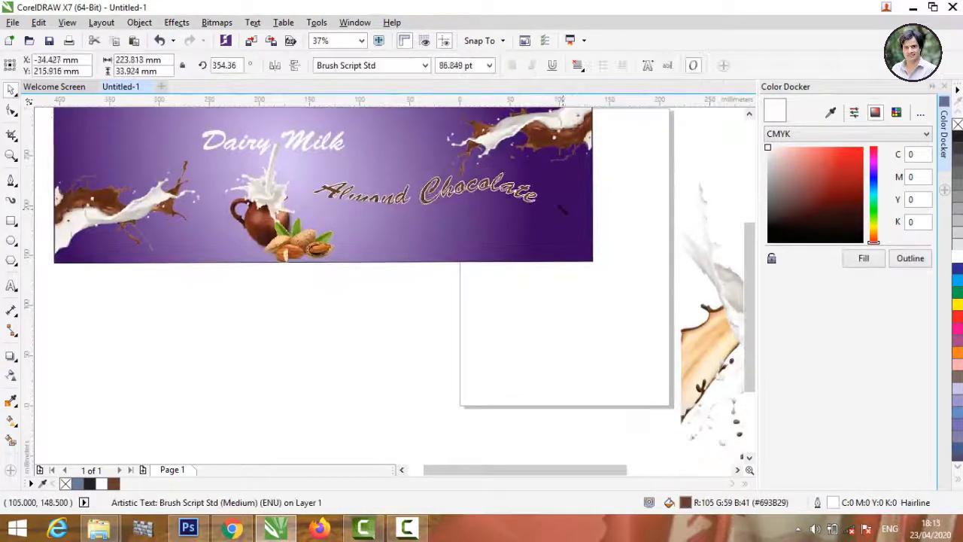
pyautogui.click(345, 320)
pyautogui.moveTo(327, 189); pyautogui.dragTo(343, 214)
pyautogui.click(252, 312)
# Group the purple banner background together with all its images and texts
pyautogui.scroll(-2, 270, 309)
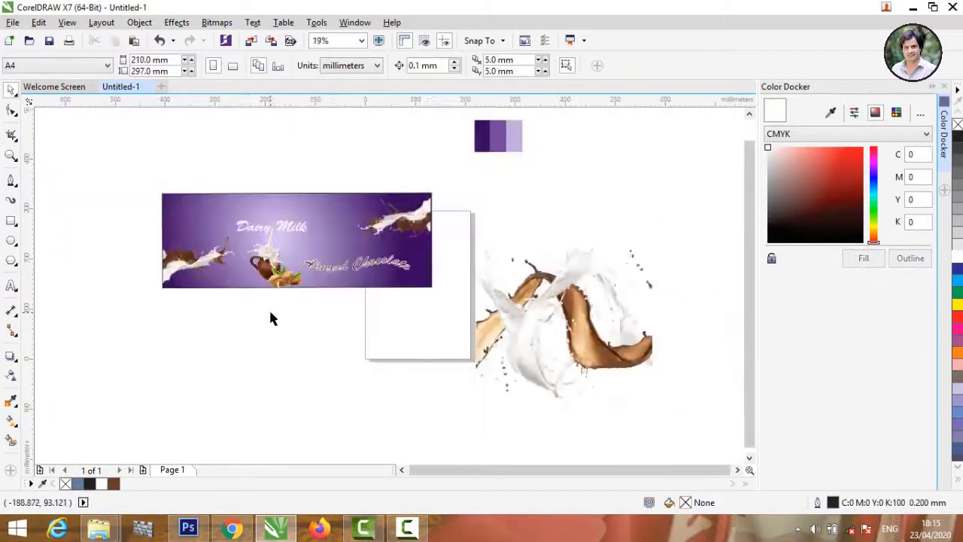
pyautogui.moveTo(143, 174); pyautogui.dragTo(469, 324)
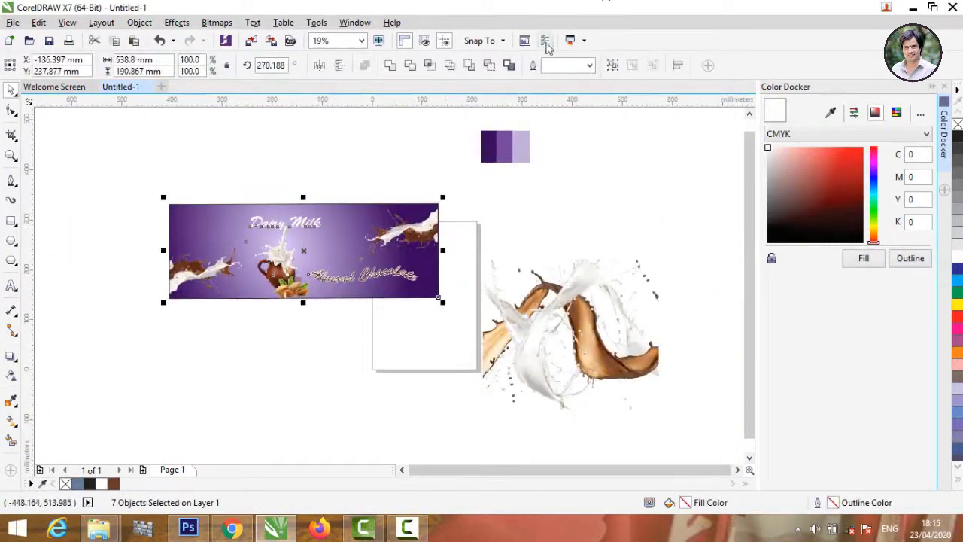
pyautogui.click(614, 66)
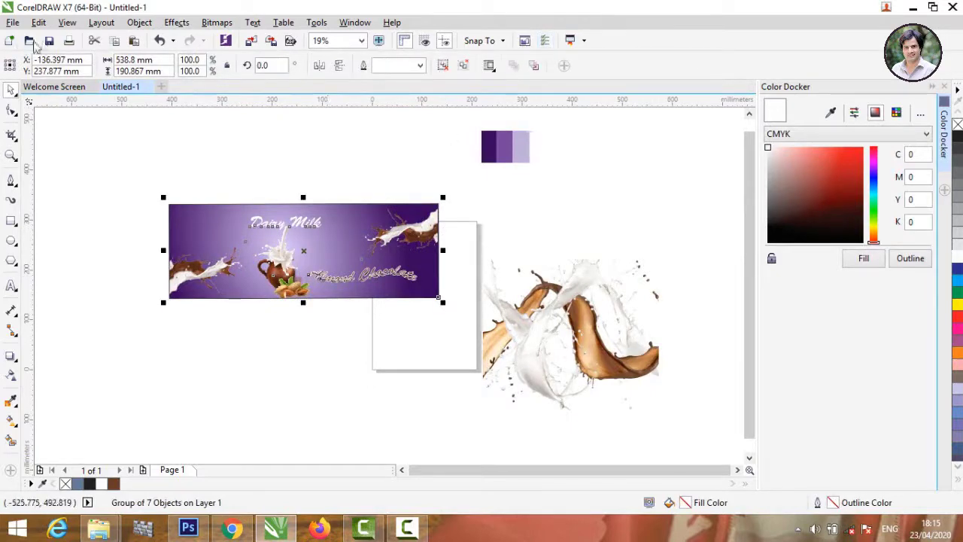
# Export only the grouped banner to the Desktop as a PNG with RGB Color (24-bit) and transparency
pyautogui.click(11, 23)
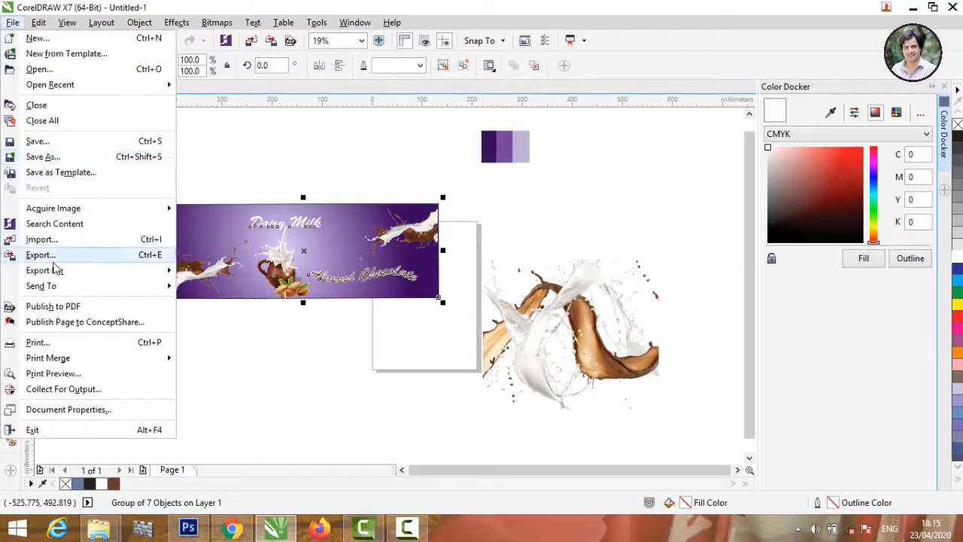
pyautogui.click(77, 255)
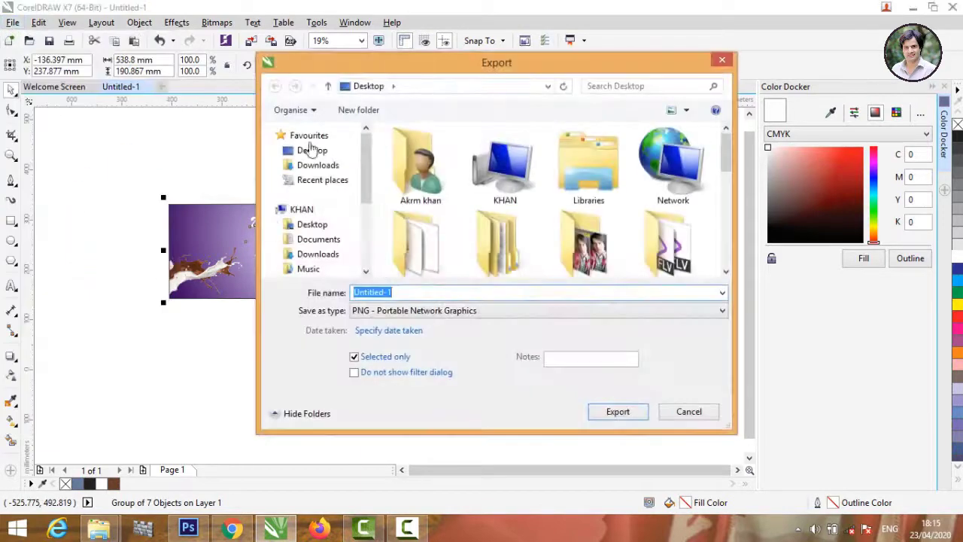
pyautogui.click(312, 151)
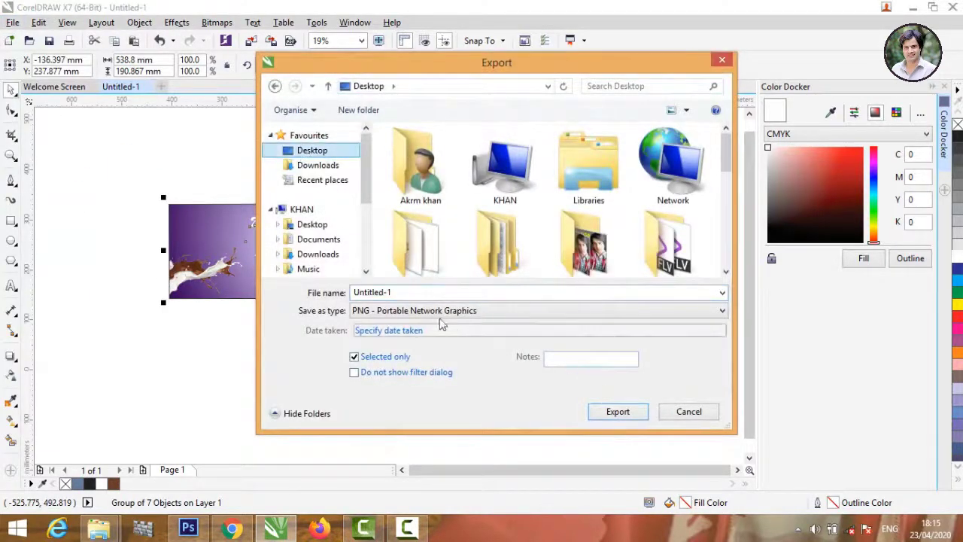
pyautogui.click(527, 310)
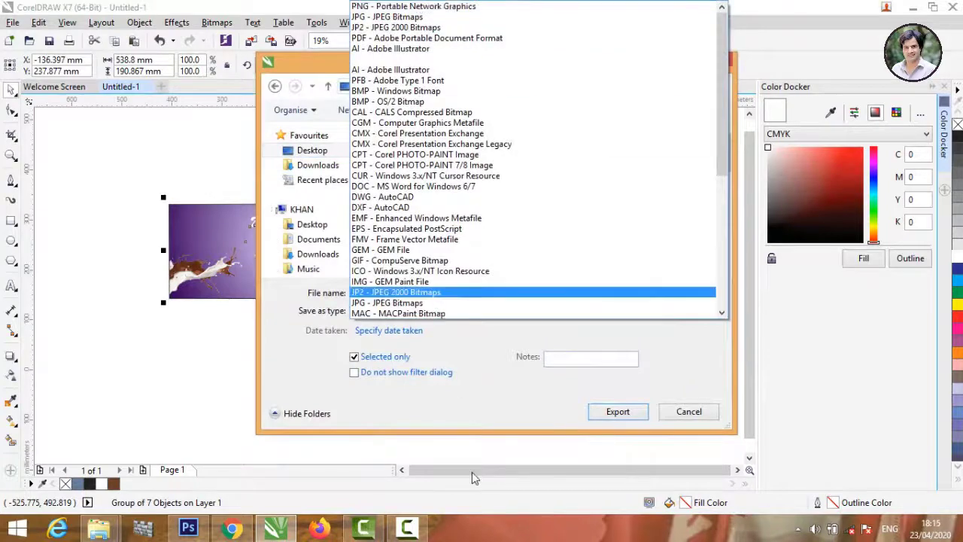
pyautogui.click(414, 6)
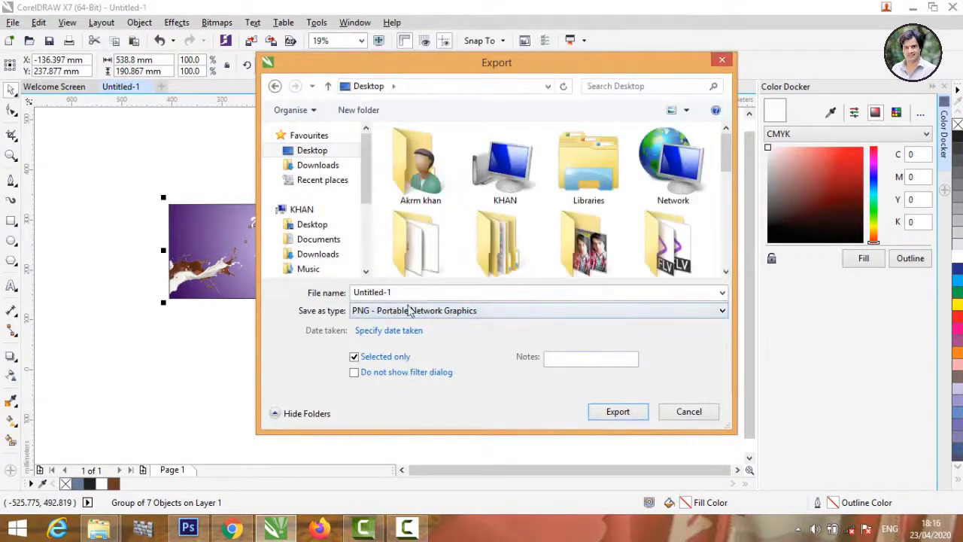
pyautogui.click(620, 414)
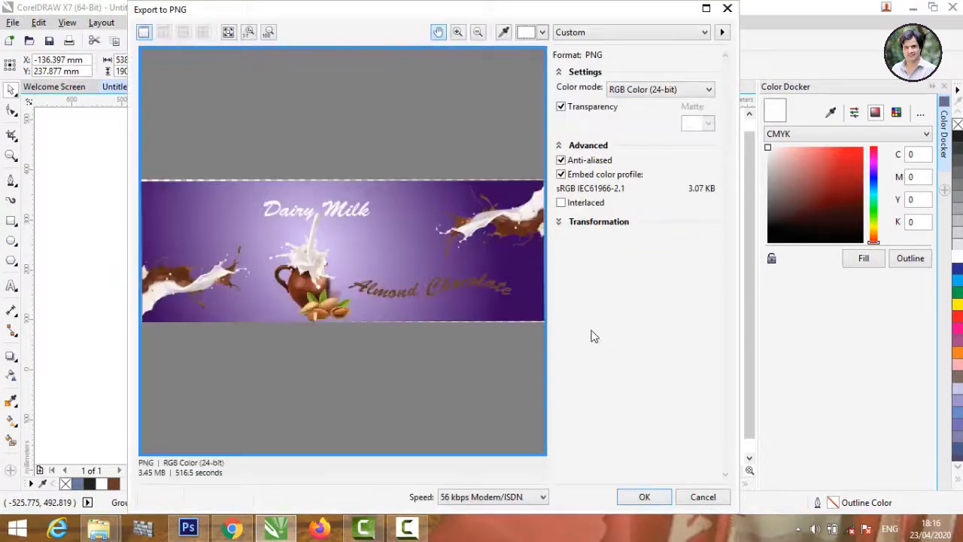
pyautogui.click(645, 497)
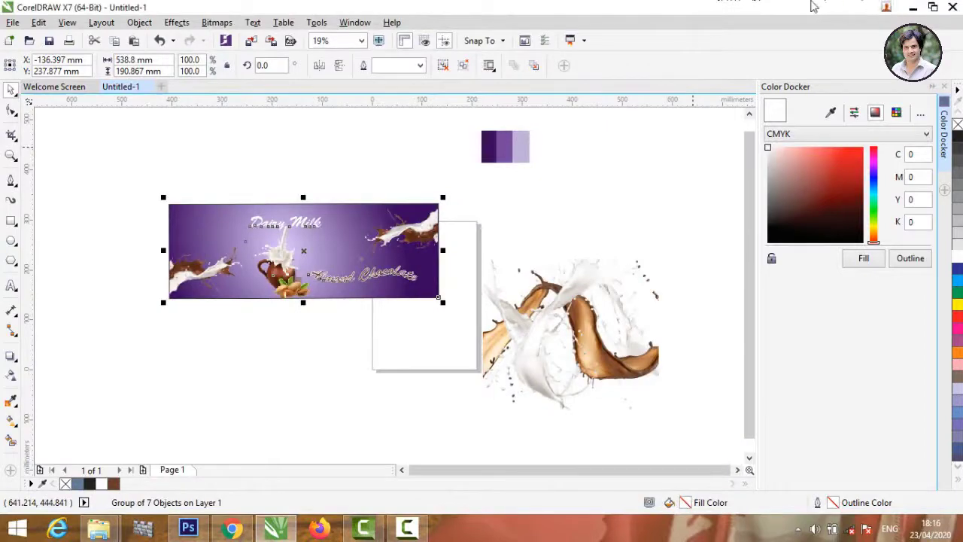
# Move the exported banner image to a free spot on the desktop and open the nasir.pk PSD mockup from Packaging folder 9 in Photoshop
pyautogui.click(915, 7)
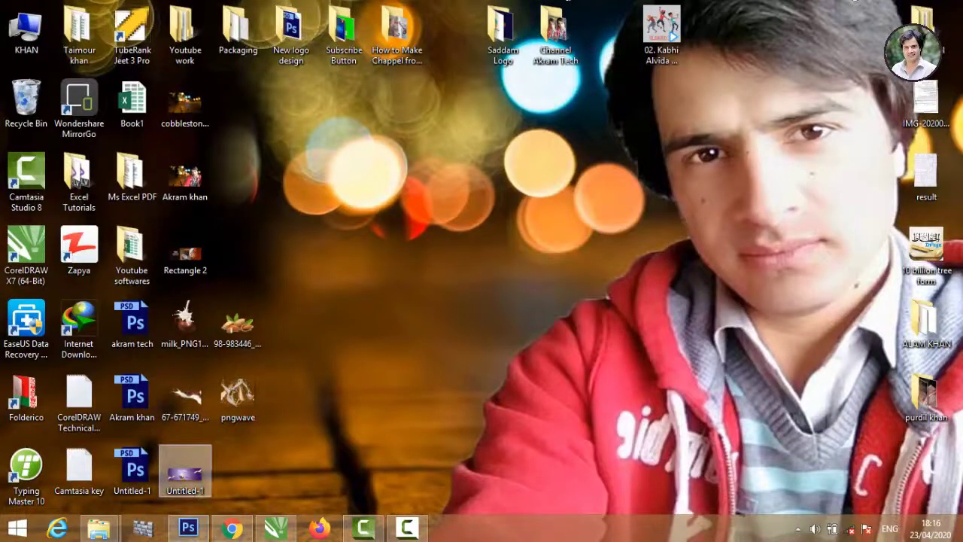
pyautogui.moveTo(185, 470); pyautogui.dragTo(262, 215)
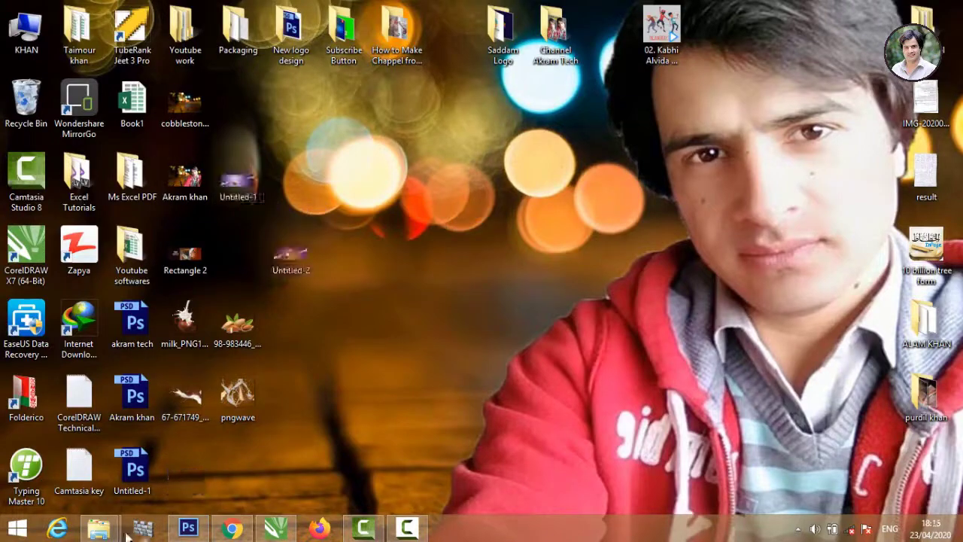
pyautogui.click(99, 529)
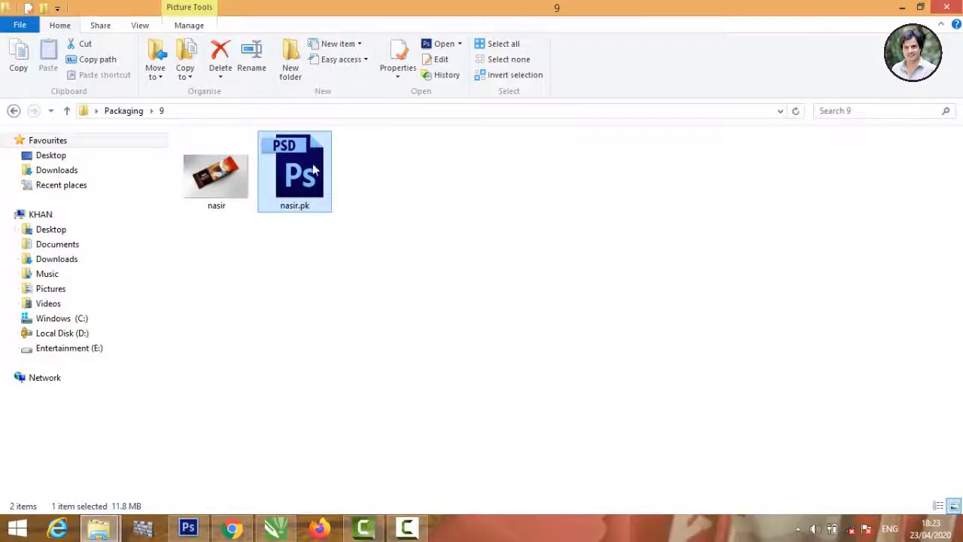
pyautogui.moveTo(315, 172); pyautogui.dragTo(324, 243)
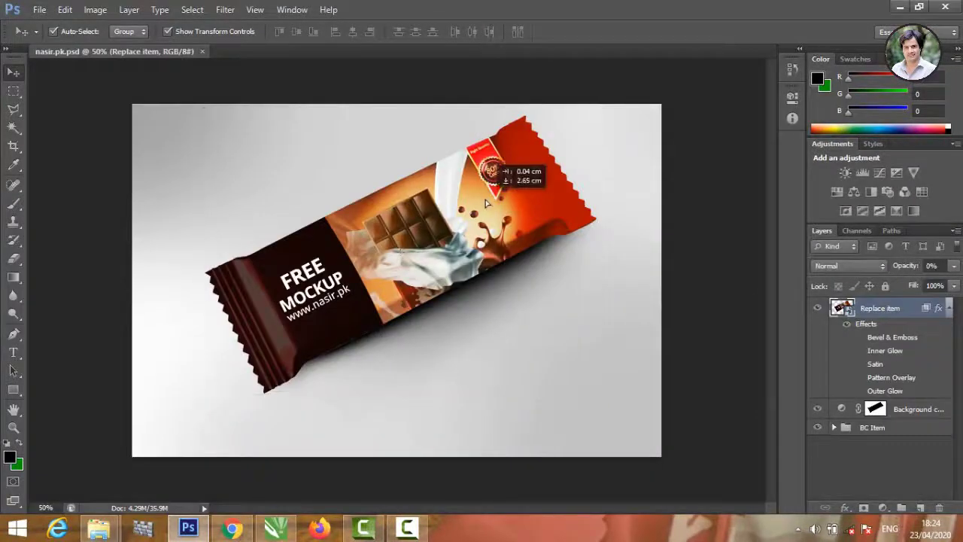
# Open the contents of the mockup's "Replace item" smart object for editing
pyautogui.click(623, 202)
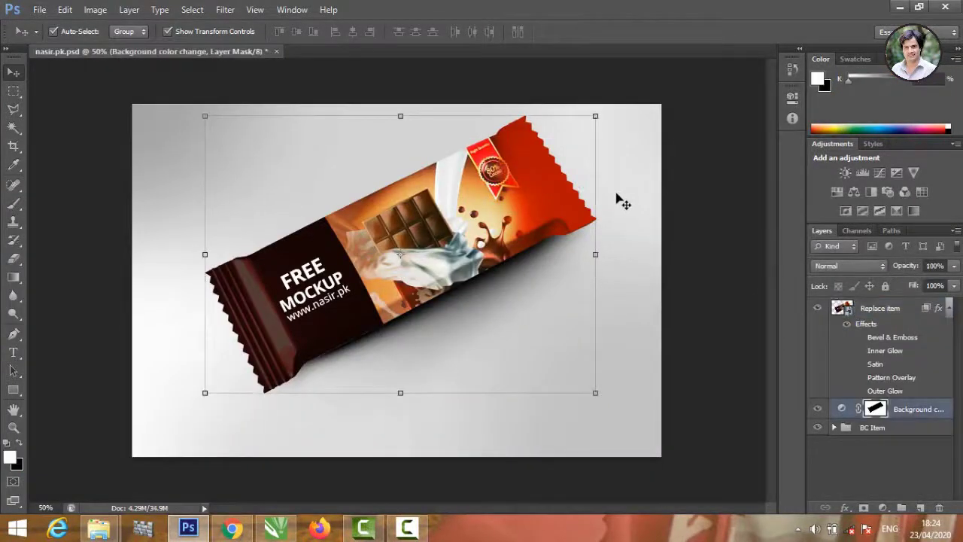
pyautogui.doubleClick(841, 311)
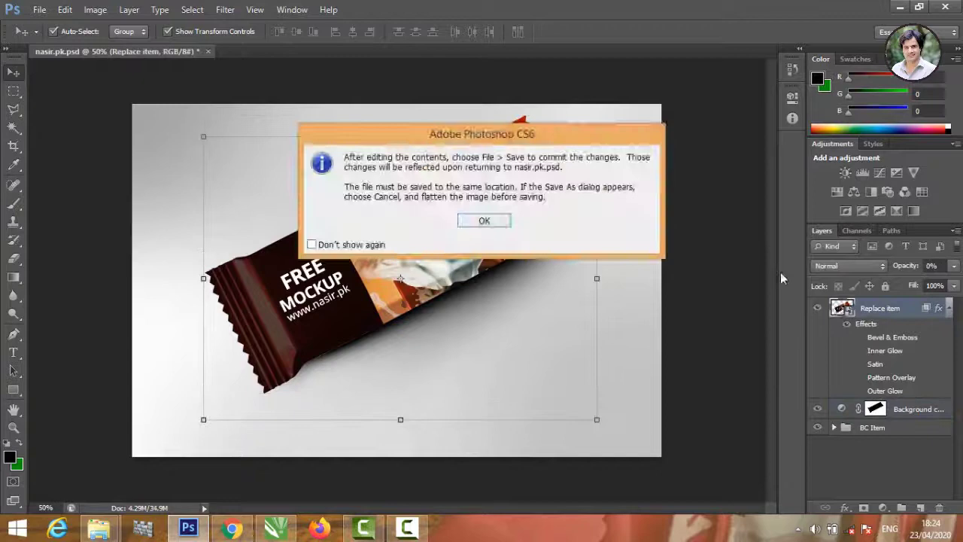
pyautogui.click(489, 221)
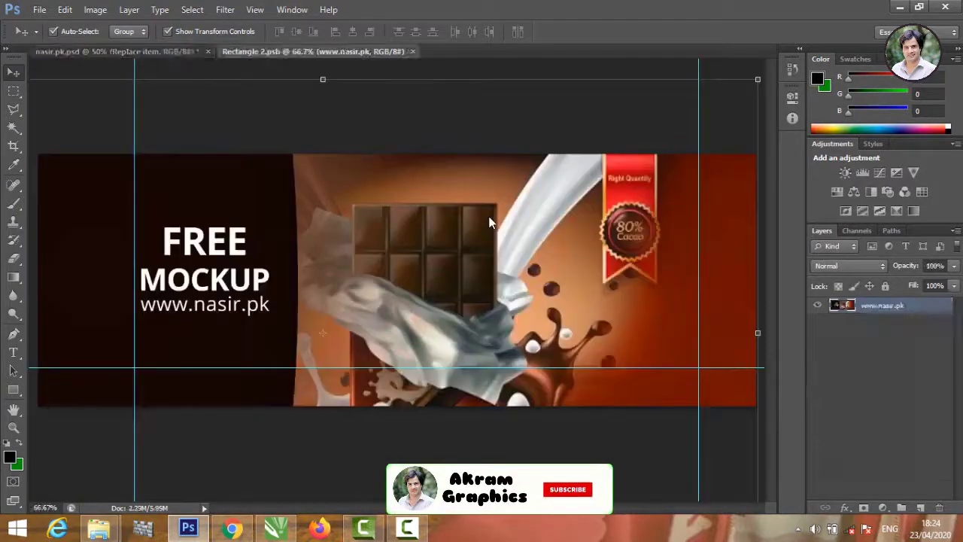
# Place the exported Untitled-2 banner image from the desktop into the Rectangle 2.psb smart object document
pyautogui.click(901, 7)
pyautogui.click(901, 9)
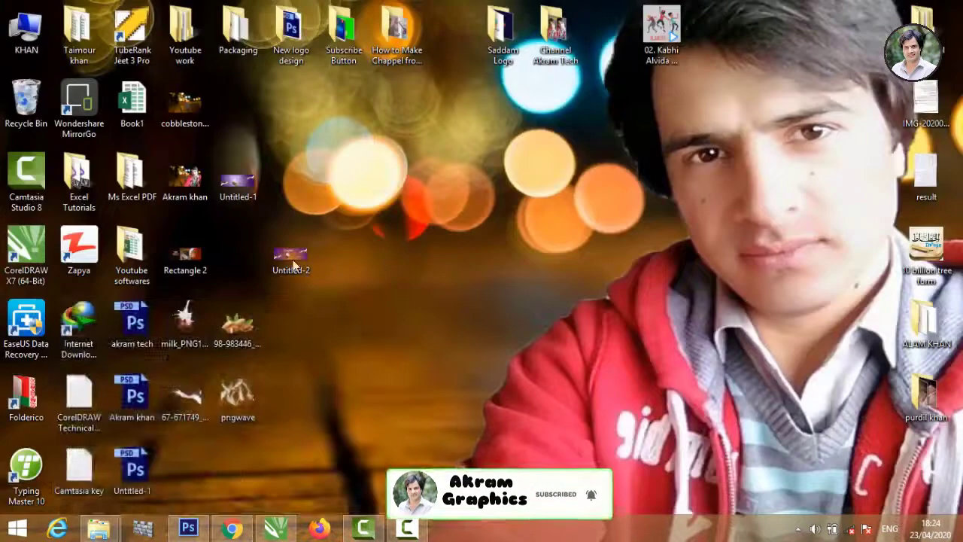
pyautogui.click(188, 529)
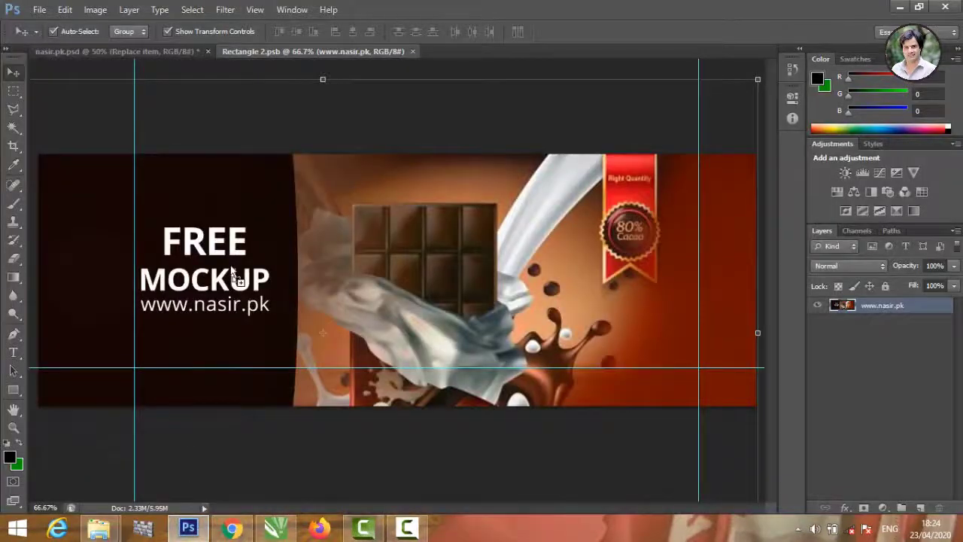
pyautogui.moveTo(231, 273); pyautogui.dragTo(232, 271)
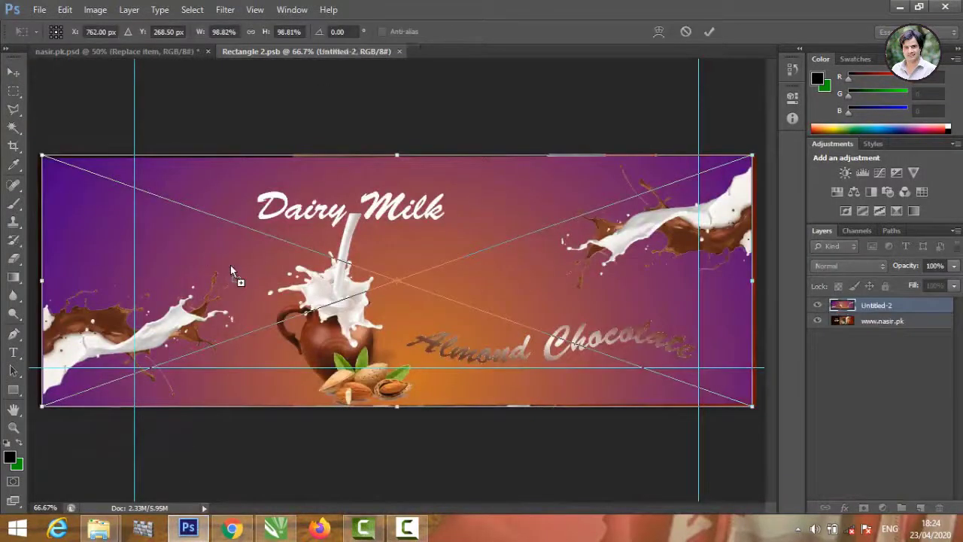
pyautogui.click(710, 33)
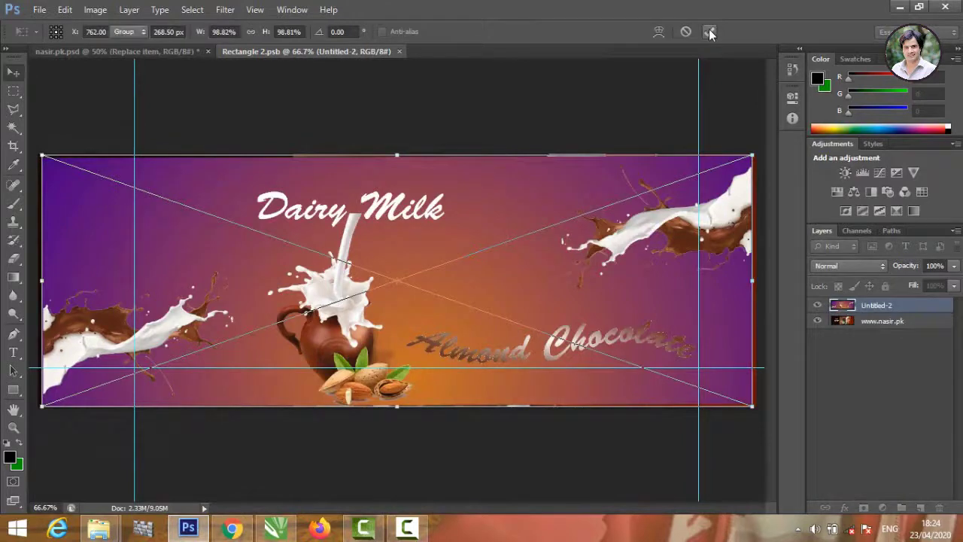
pyautogui.rightClick(870, 323)
pyautogui.click(753, 92)
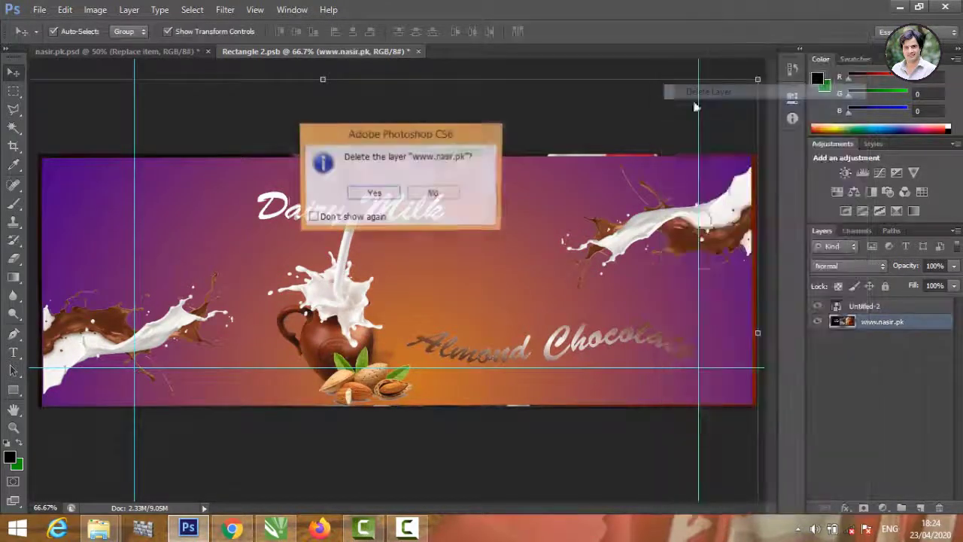
pyautogui.click(374, 194)
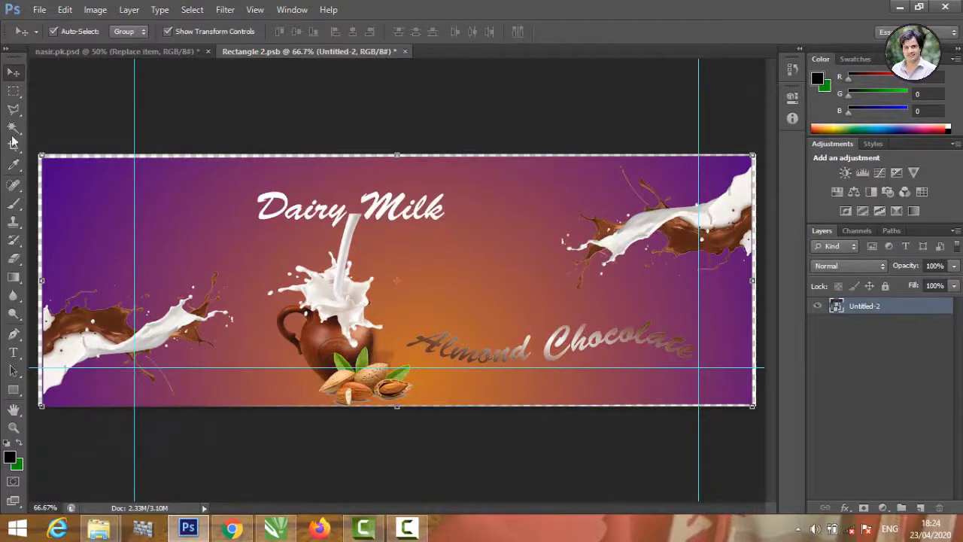
# Stretch the placed banner to 99.80% width and 103.70% height to cover the canvas, and save and close the smart object document
pyautogui.moveTo(43, 156); pyautogui.dragTo(38, 149)
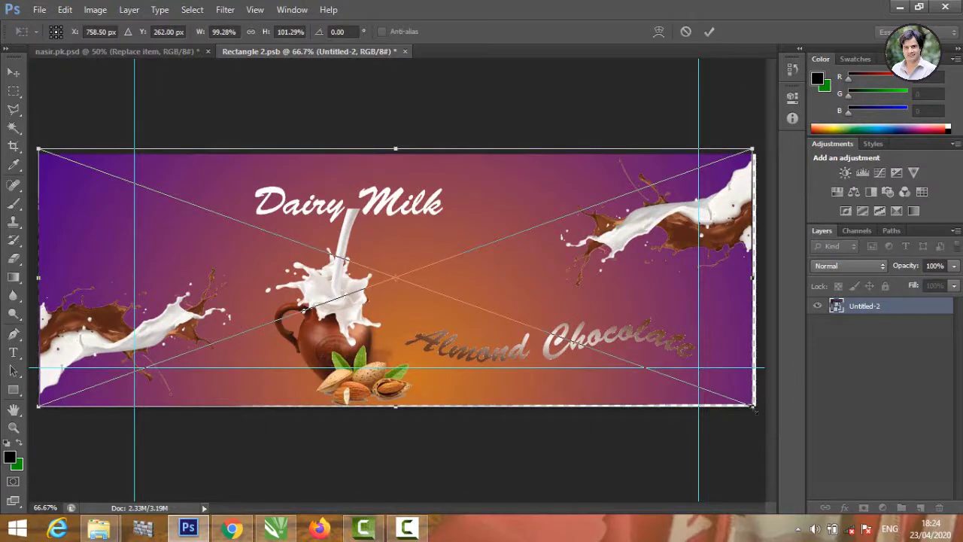
pyautogui.moveTo(753, 407); pyautogui.dragTo(756, 411)
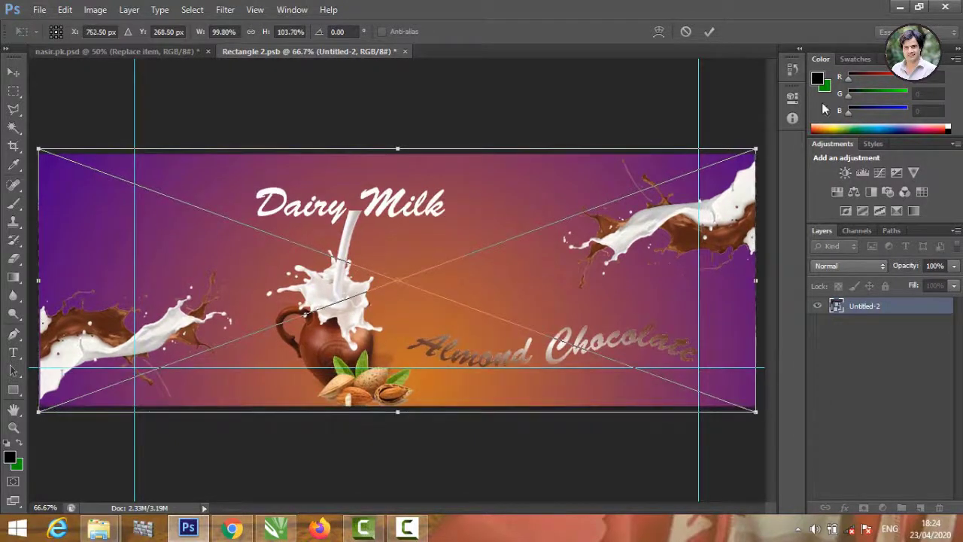
pyautogui.click(711, 32)
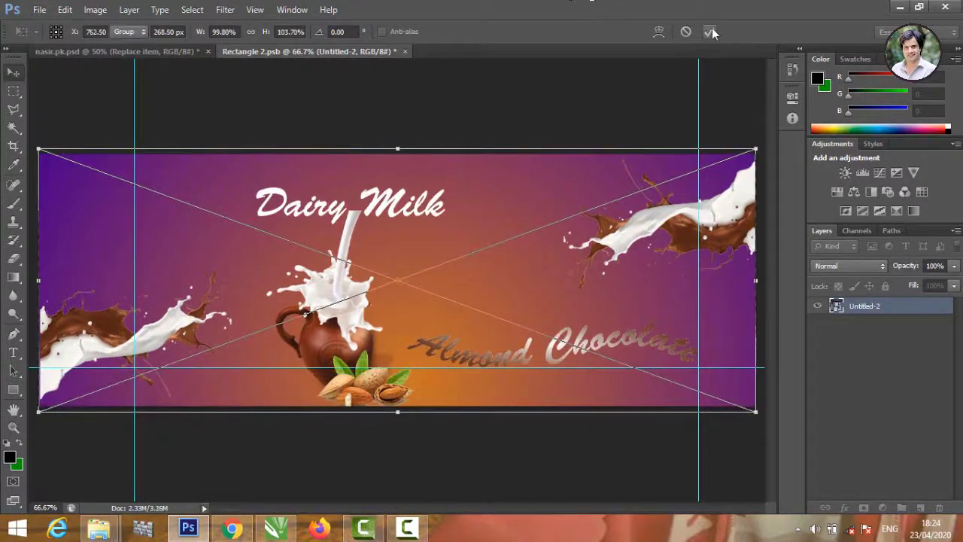
pyautogui.click(405, 51)
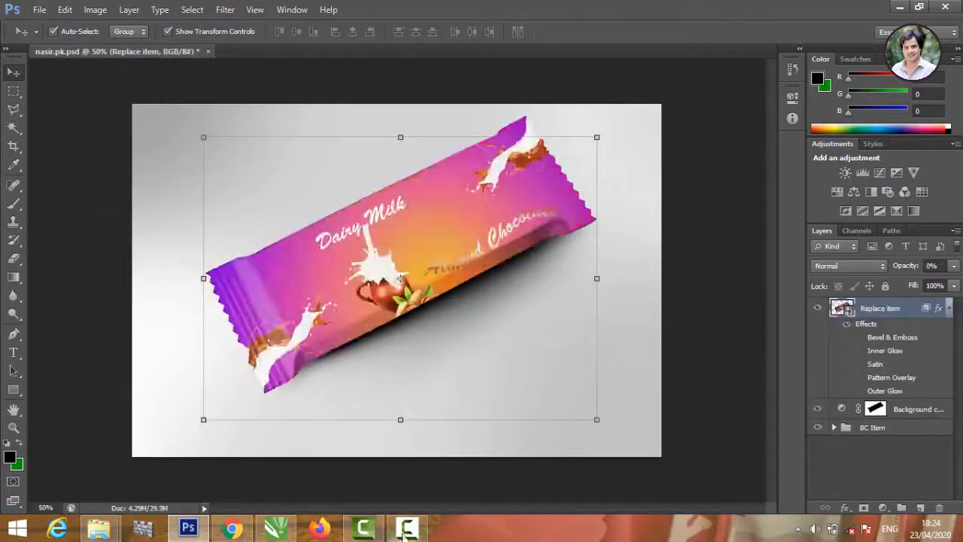
pyautogui.click(403, 530)
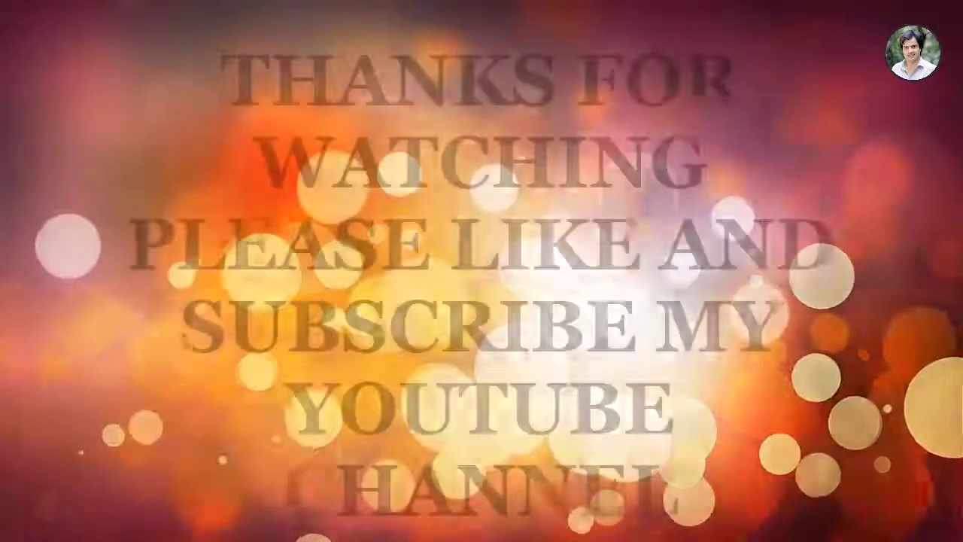